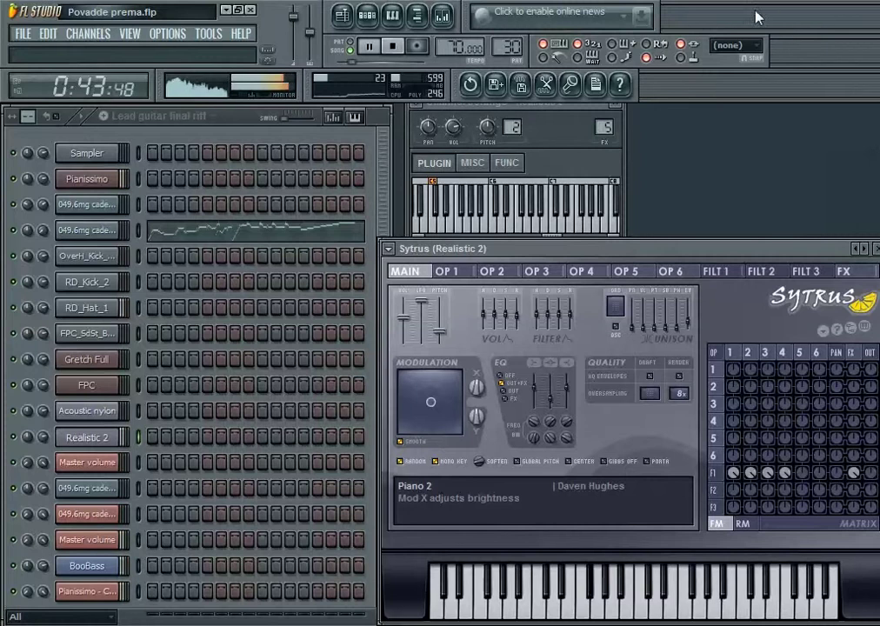
# Examine the notes sounding on the Realistic 2 channel's preview keyboard between C3 and C6 during song playback.
pyautogui.click(419, 241)
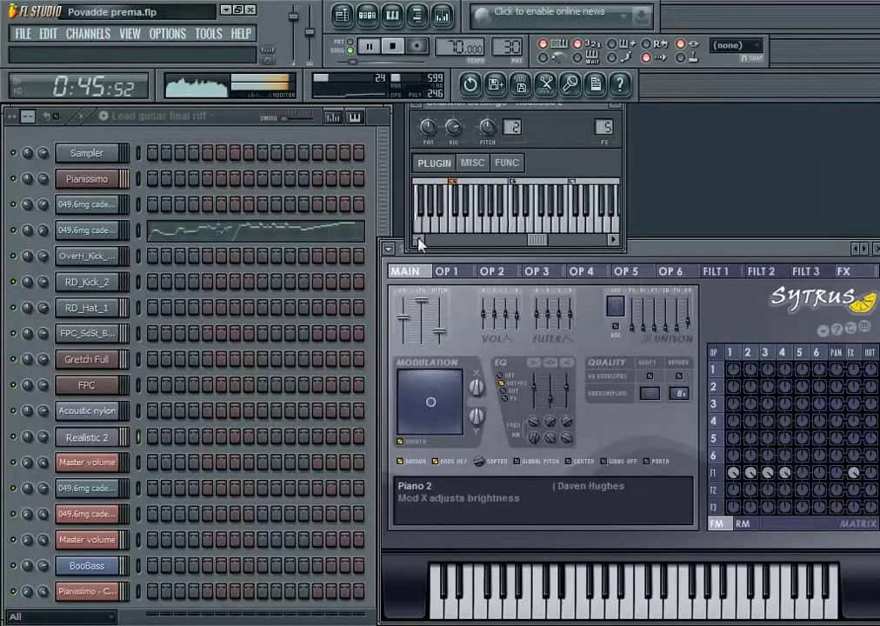
pyautogui.click(419, 242)
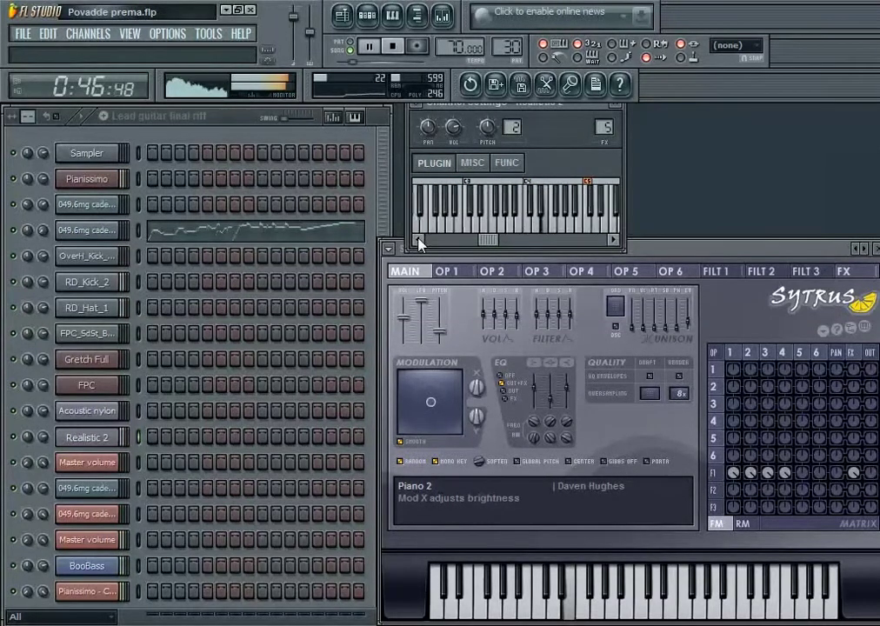
pyautogui.click(615, 241)
pyautogui.click(615, 242)
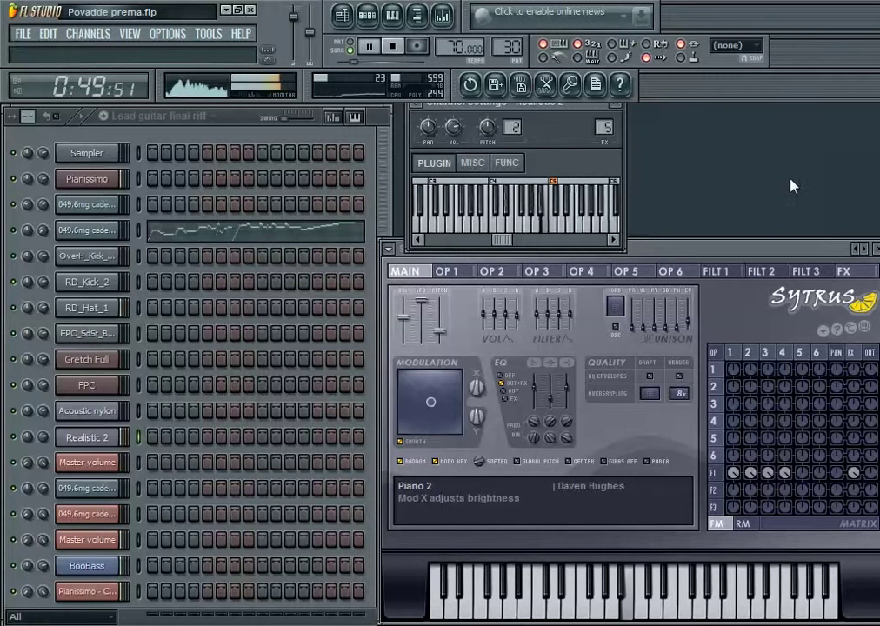
pyautogui.press('F6')
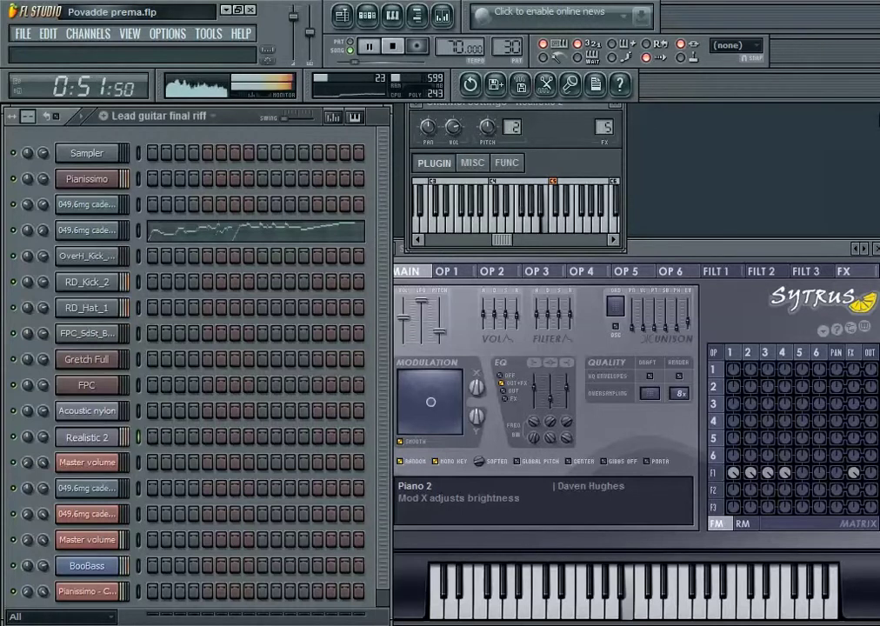
pyautogui.click(659, 252)
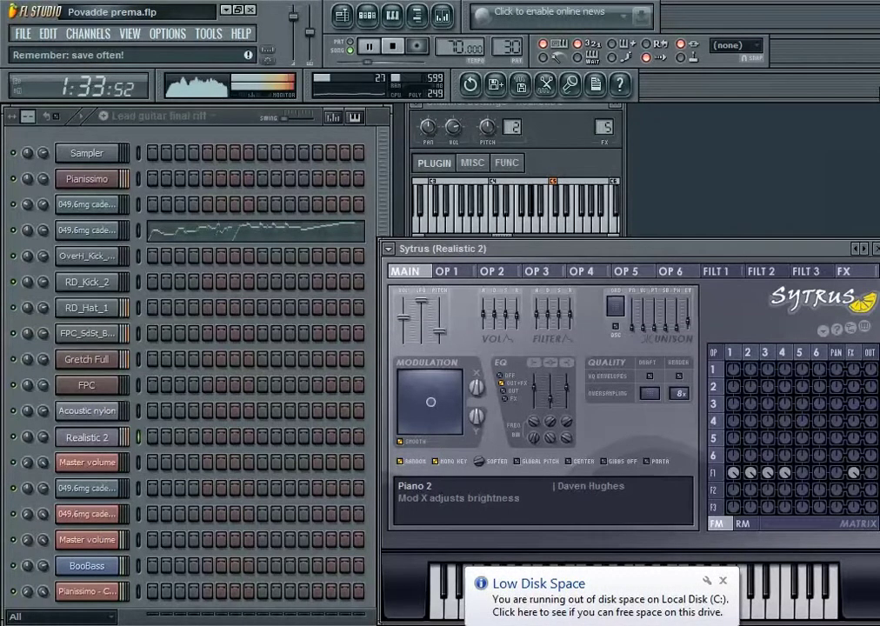
# Dismiss the low disk space notification and stop the song playback.
pyautogui.click(730, 591)
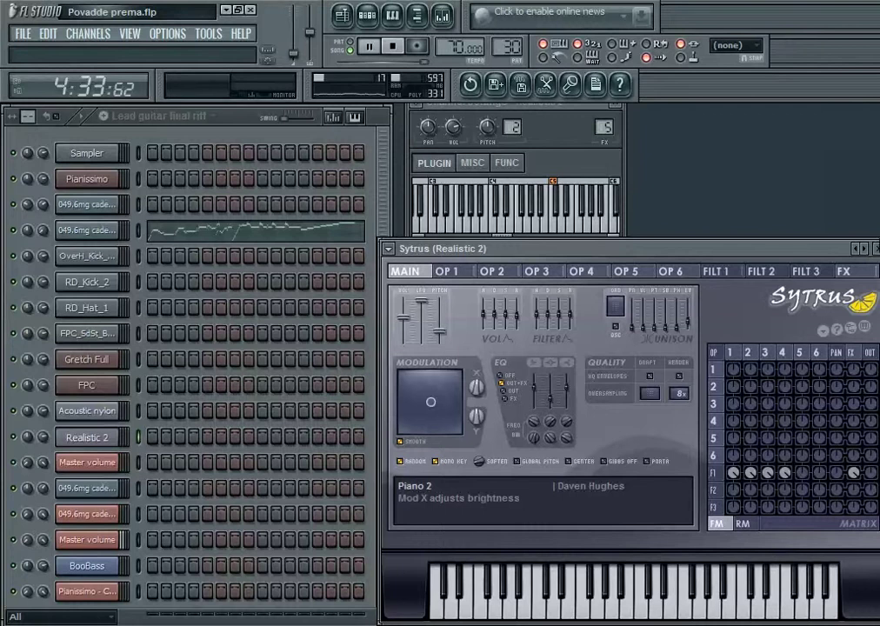
pyautogui.press('space')
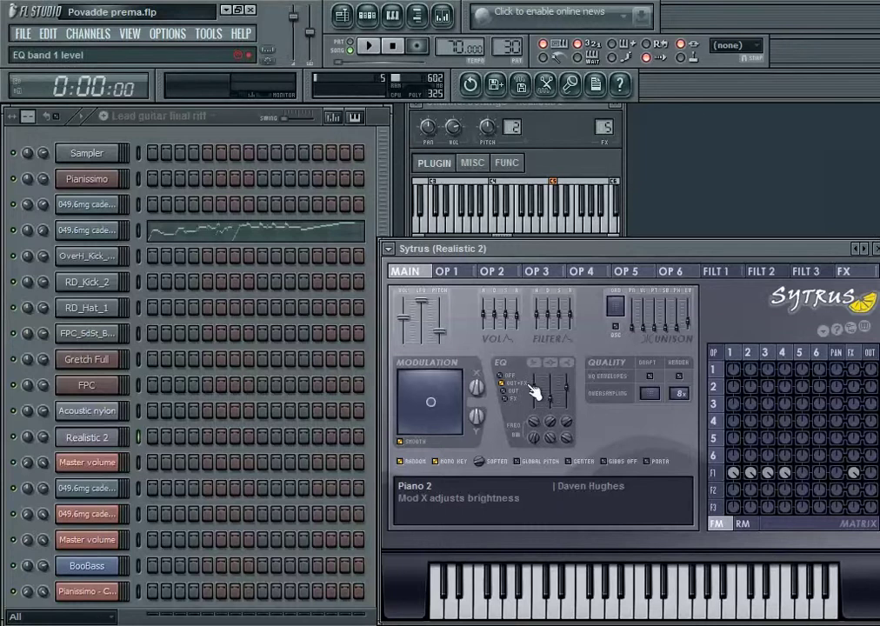
# Open the Intro clip from the playlist in the piano roll and play its Pianissimo part from the start through bar 8.
pyautogui.click(343, 16)
pyautogui.scroll(1, 353, 255)
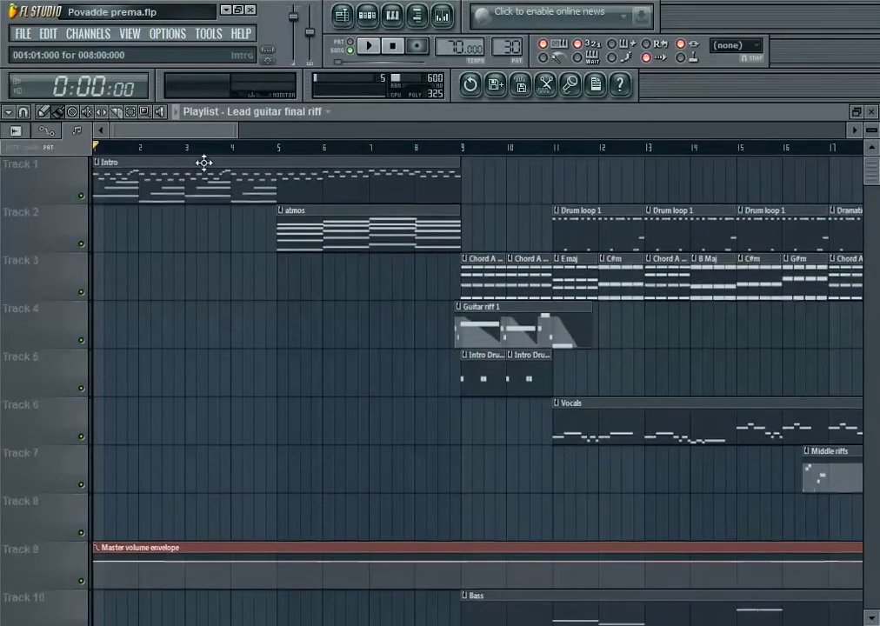
pyautogui.doubleClick(185, 176)
pyautogui.moveTo(218, 130); pyautogui.dragTo(68, 130)
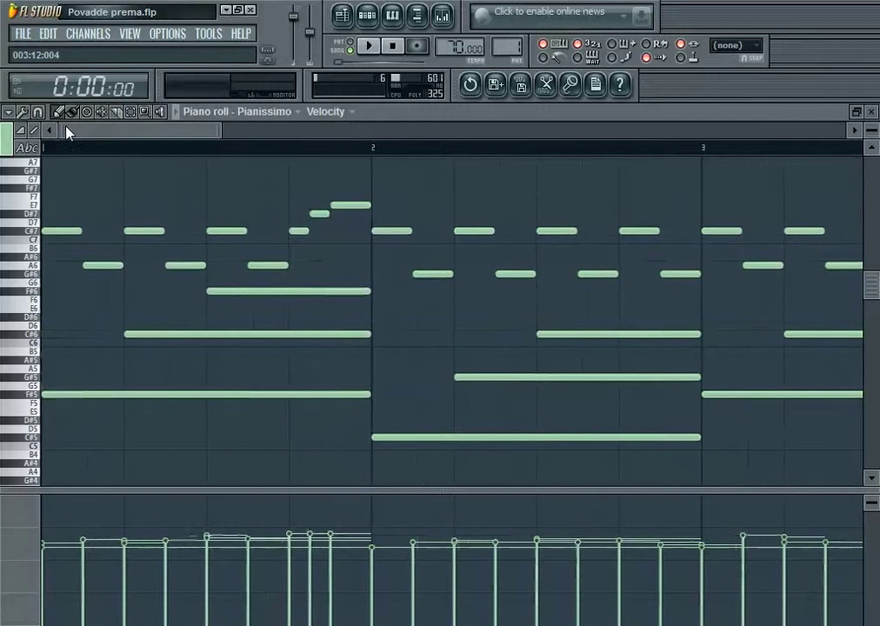
pyautogui.click(372, 49)
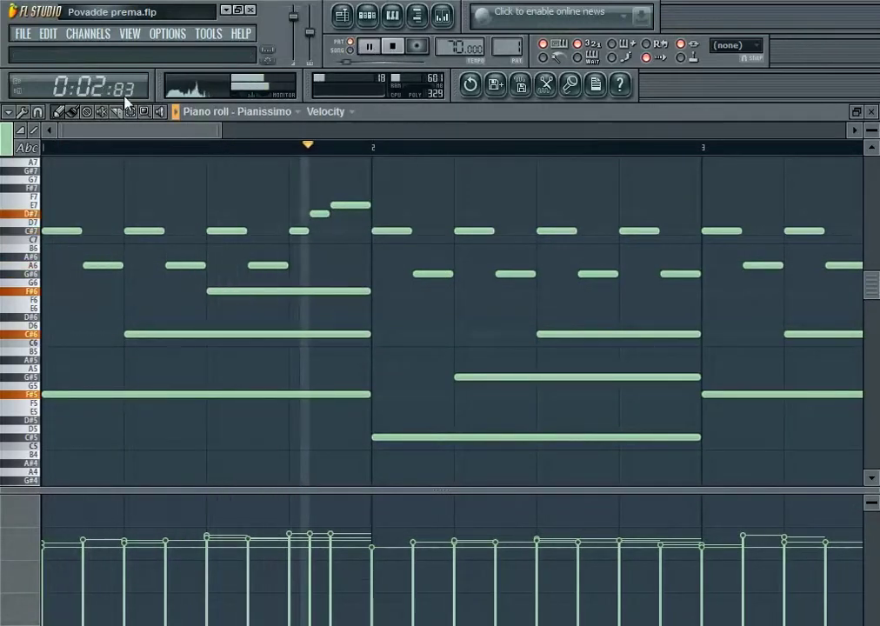
pyautogui.click(167, 34)
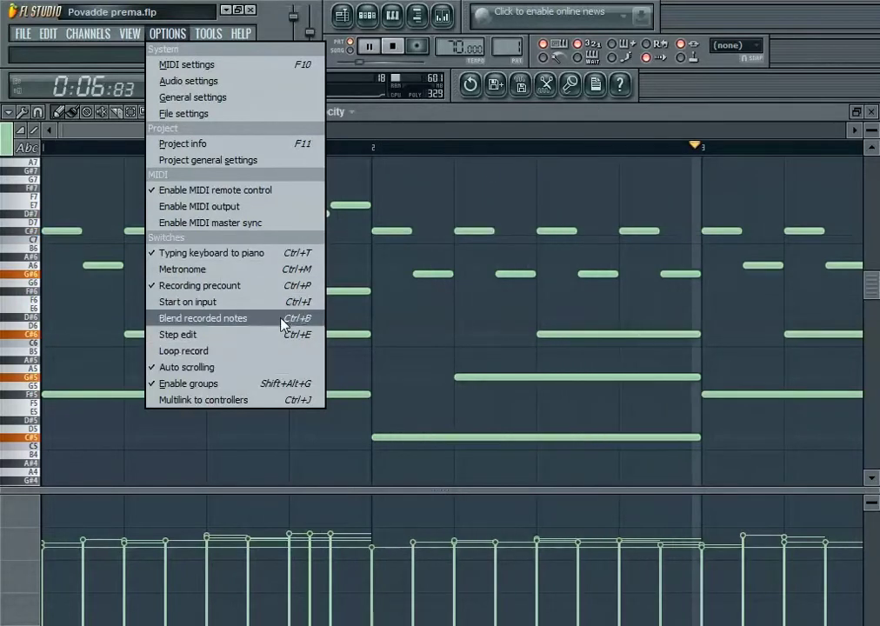
pyautogui.press('Escape')
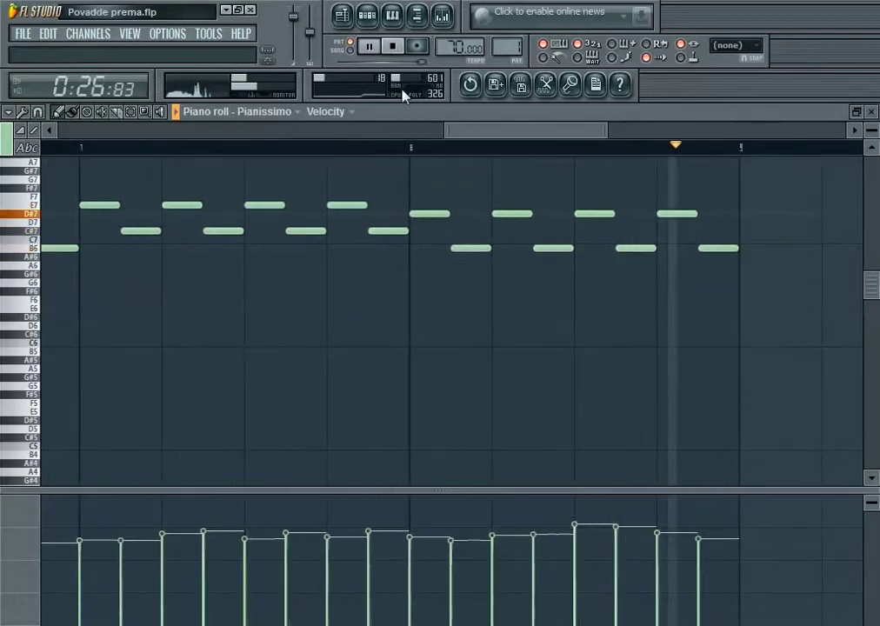
pyautogui.click(396, 49)
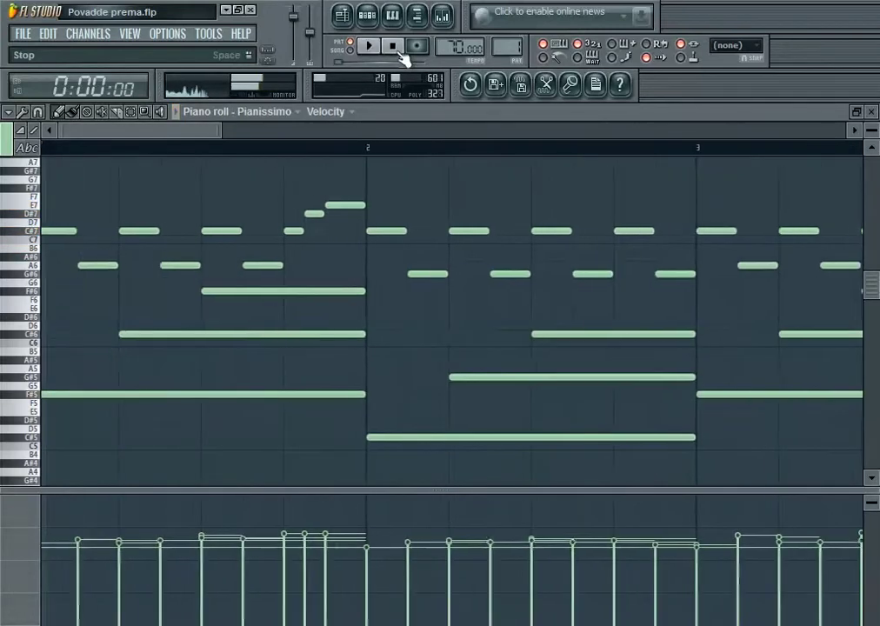
# Return to the playlist, open the atmos clip on Track 2 in the piano roll and play it from the start.
pyautogui.click(871, 112)
pyautogui.press('F6')
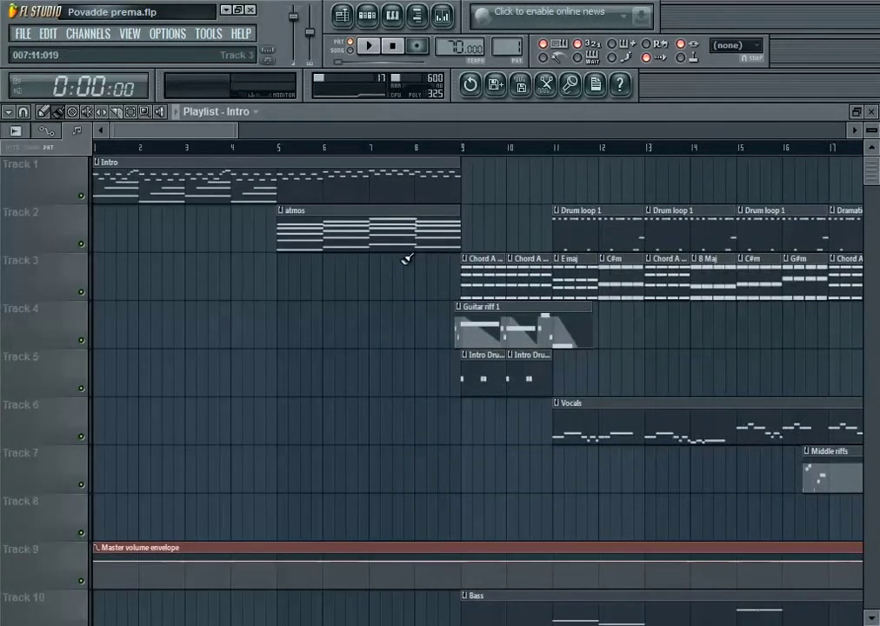
pyautogui.doubleClick(331, 223)
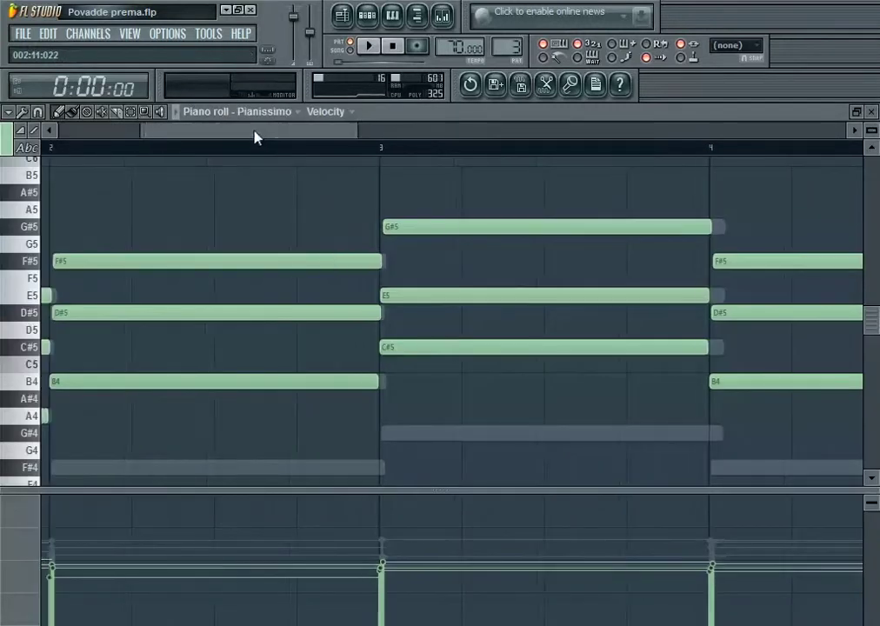
pyautogui.moveTo(256, 132); pyautogui.dragTo(54, 124)
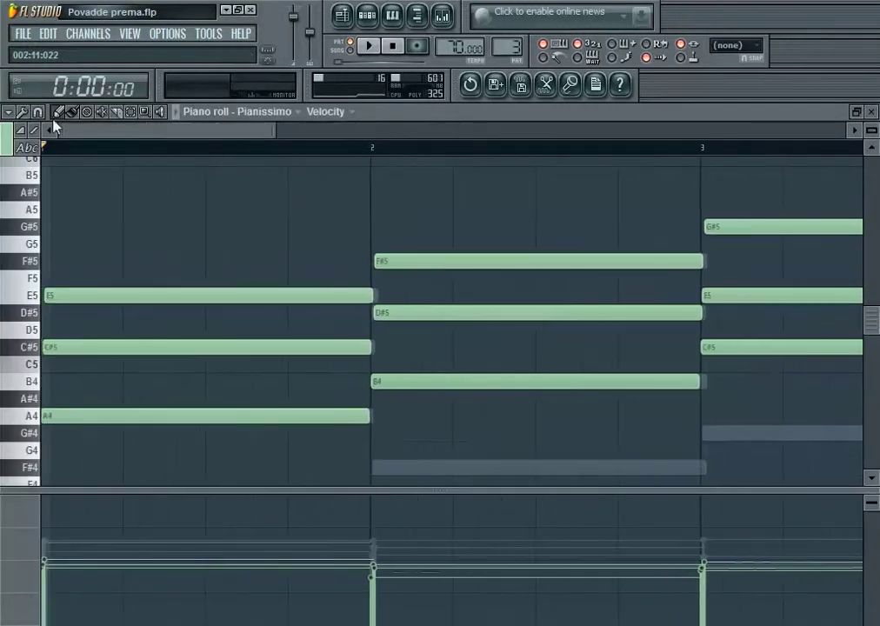
pyautogui.click(369, 45)
pyautogui.scroll(1, 435, 314)
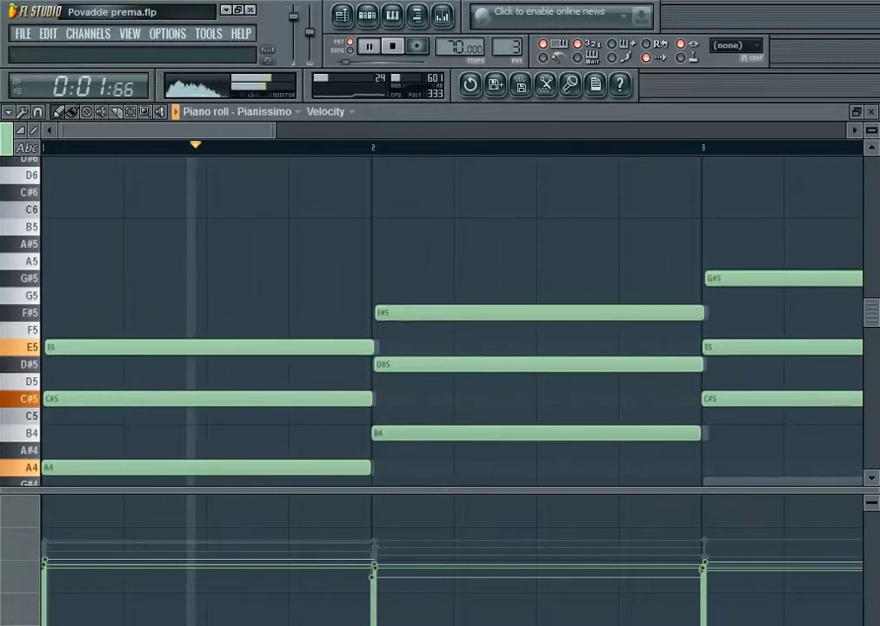
# Switch the piano roll's note names to piano keys and follow the atmos chords into bar 4 before stopping playback.
pyautogui.click(28, 148)
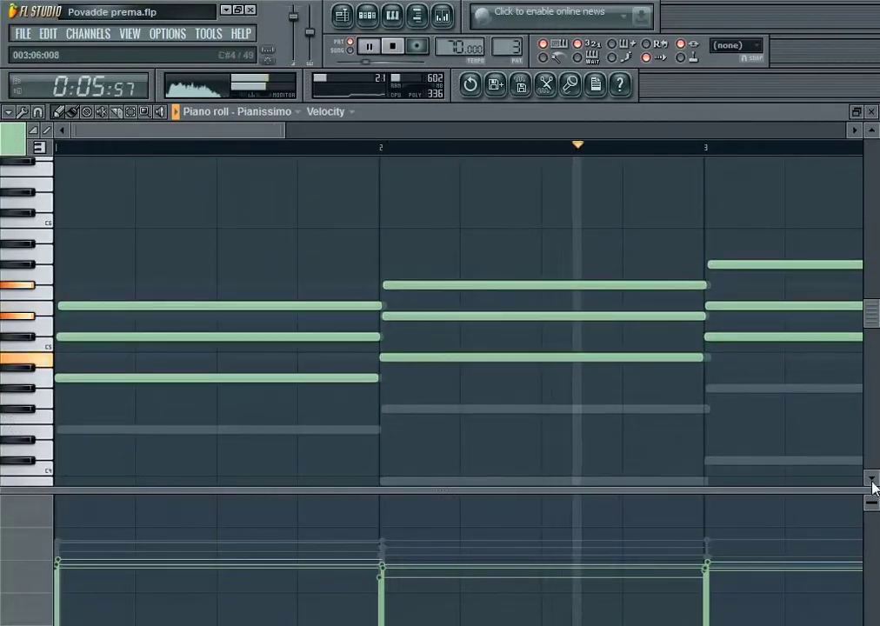
pyautogui.hscroll(2, 124, 132)
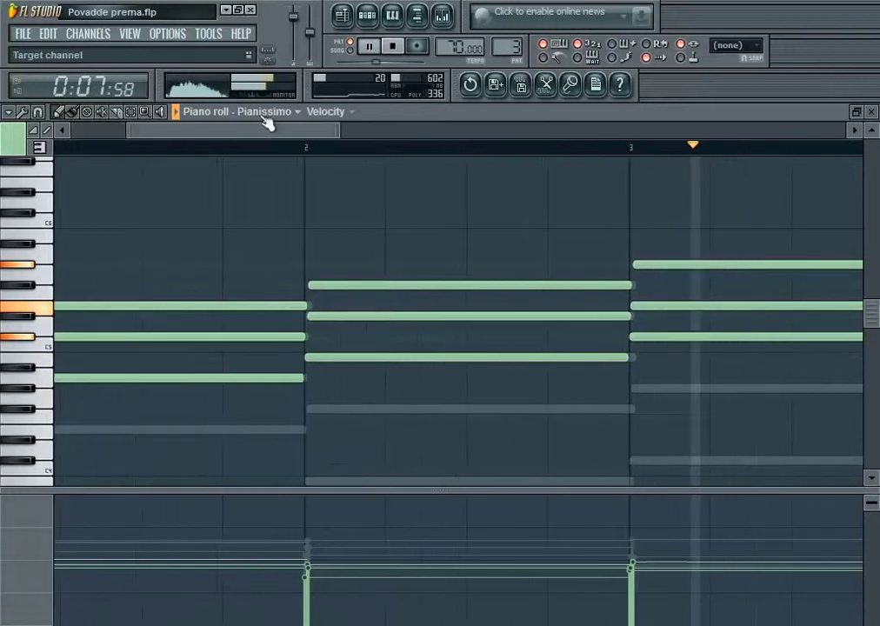
pyautogui.hscroll(3, 268, 123)
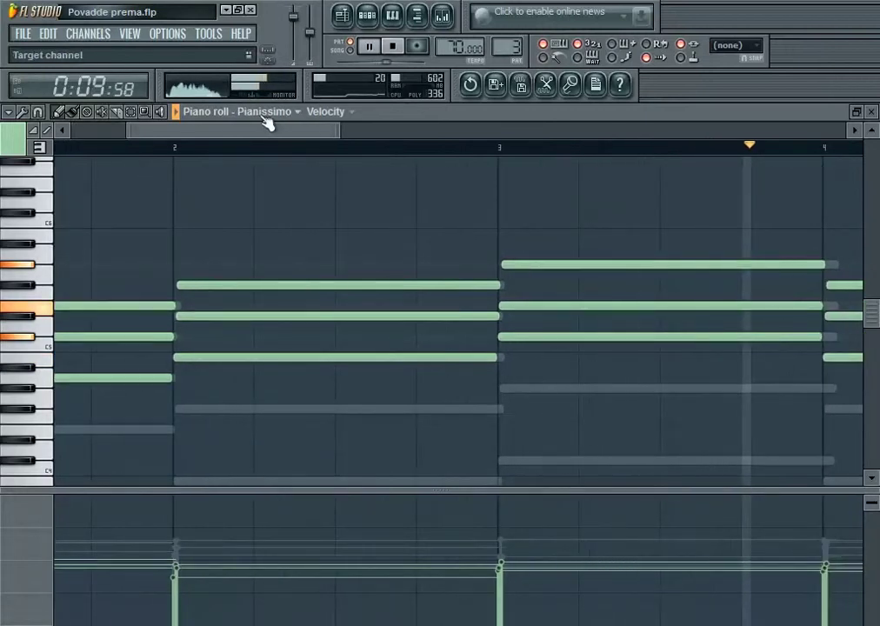
pyautogui.hscroll(3, 267, 122)
pyautogui.click(871, 478)
pyautogui.click(871, 478)
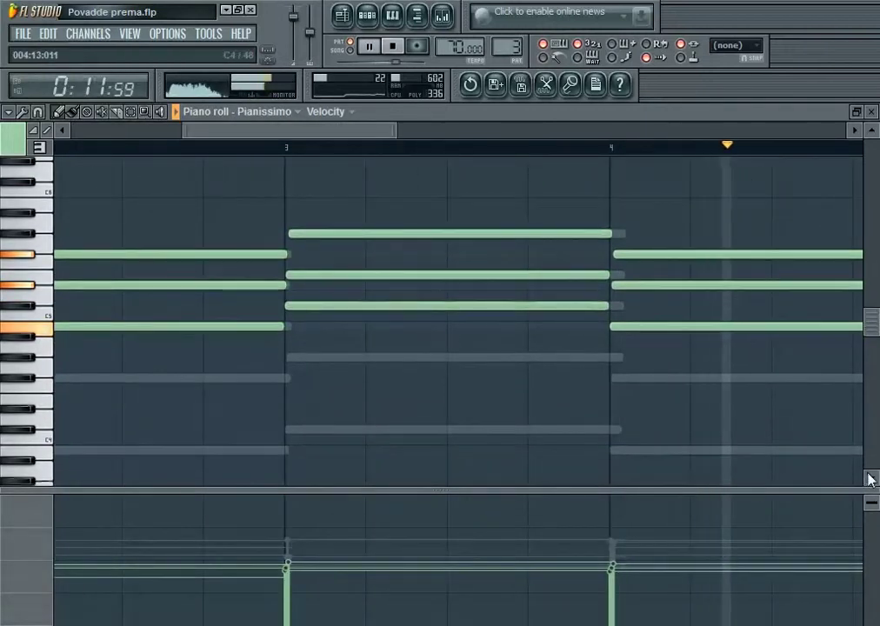
pyautogui.hscroll(3, 295, 324)
pyautogui.click(394, 48)
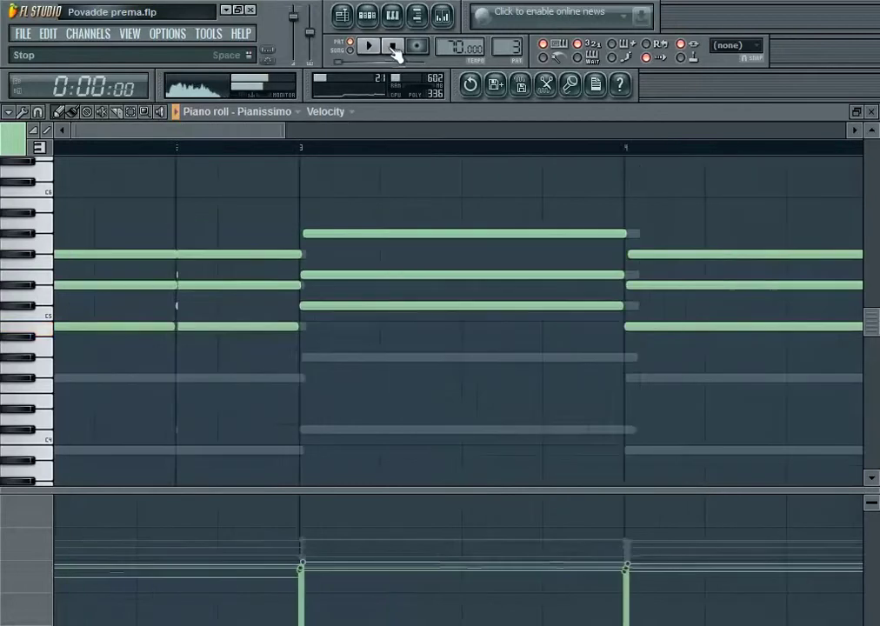
# Open the Middle riffs clip on Track 7 of the playlist in the piano roll and play its opening notes.
pyautogui.click(871, 111)
pyautogui.click(408, 135)
pyautogui.moveTo(197, 139); pyautogui.dragTo(309, 145)
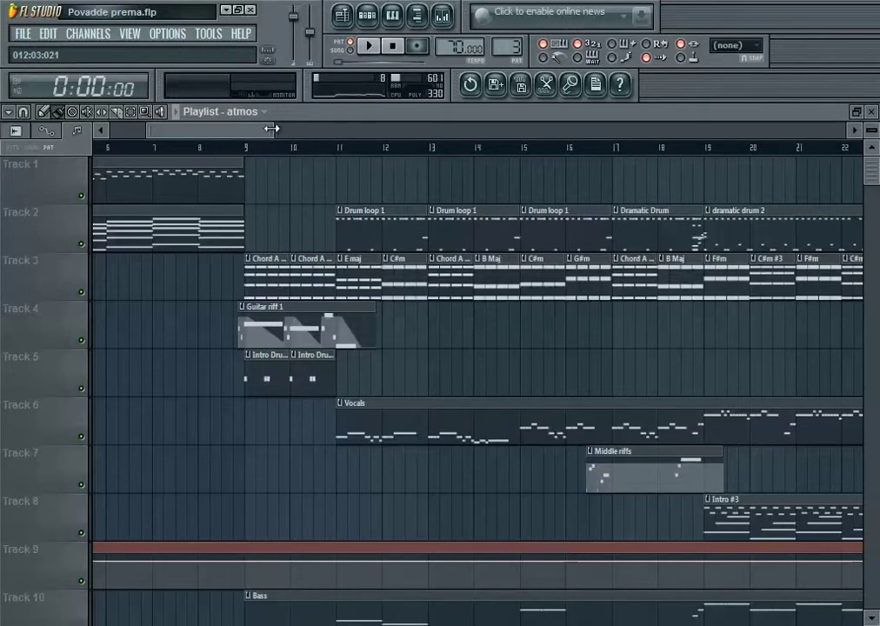
pyautogui.moveTo(273, 129); pyautogui.dragTo(251, 149)
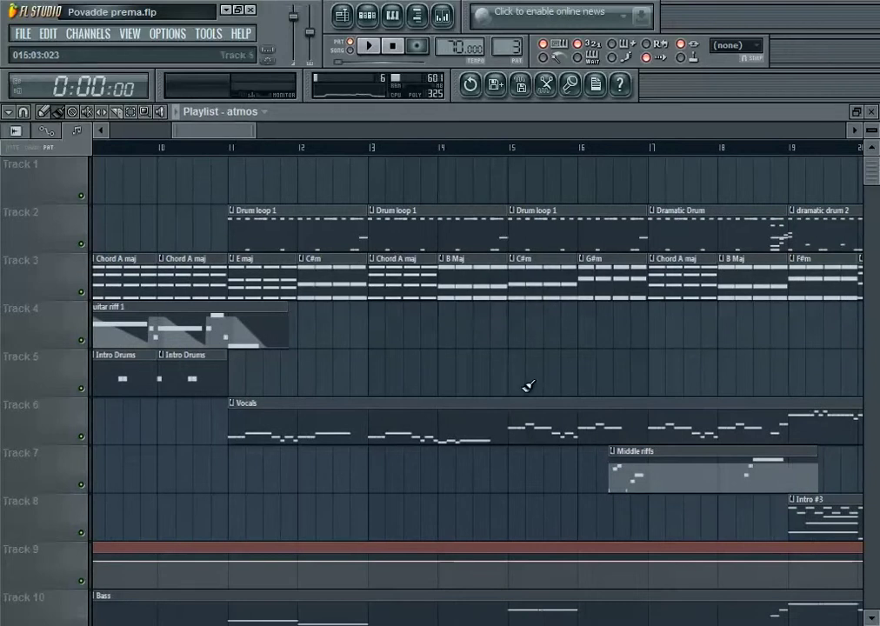
pyautogui.click(633, 451)
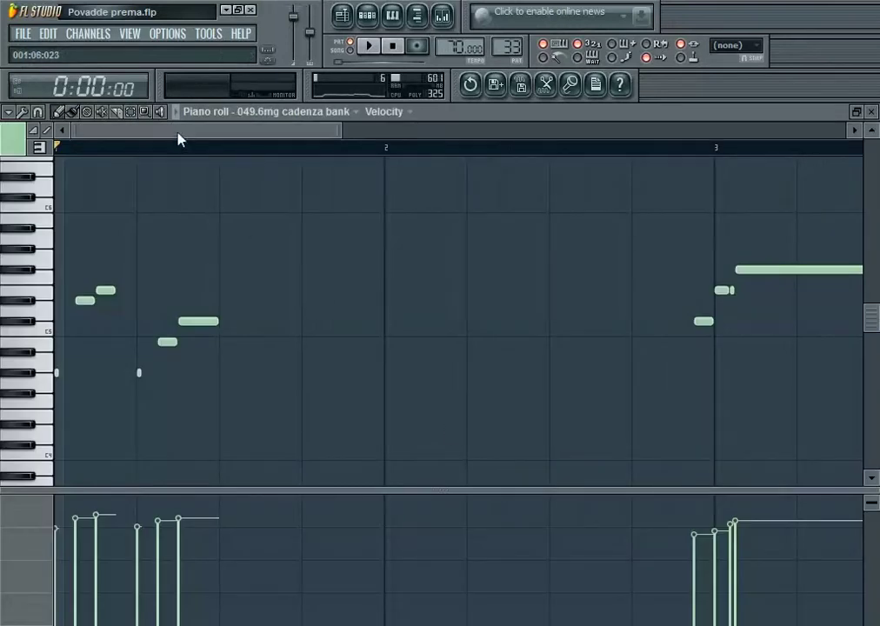
pyautogui.click(372, 47)
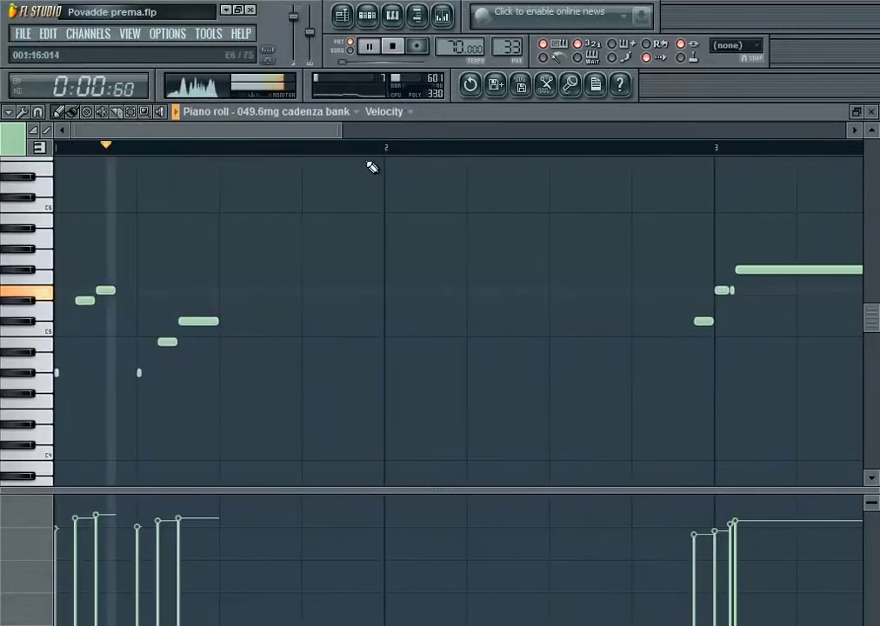
pyautogui.press('space')
# Review the playlist arrangement up to bar 40 and open the middle melody clip on Track 7 in the piano roll.
pyautogui.press('F5')
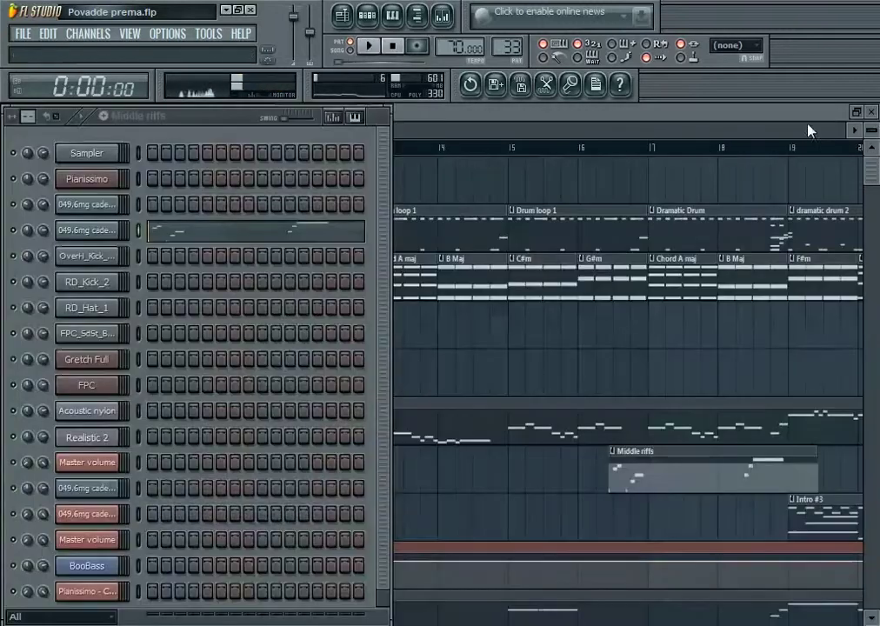
pyautogui.press('F6')
pyautogui.scroll(-3, 401, 275)
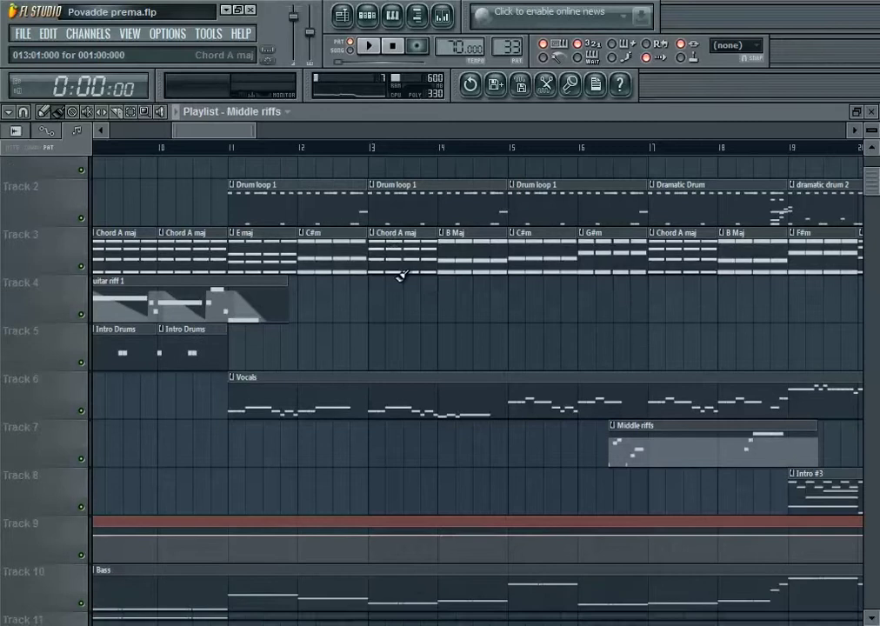
pyautogui.scroll(3, 397, 276)
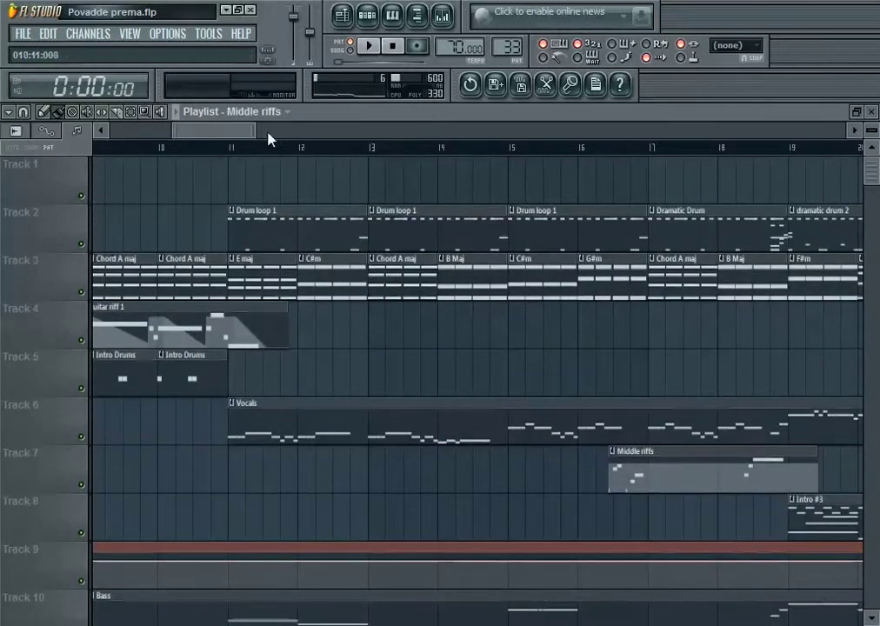
pyautogui.scroll(-2, 860, 151)
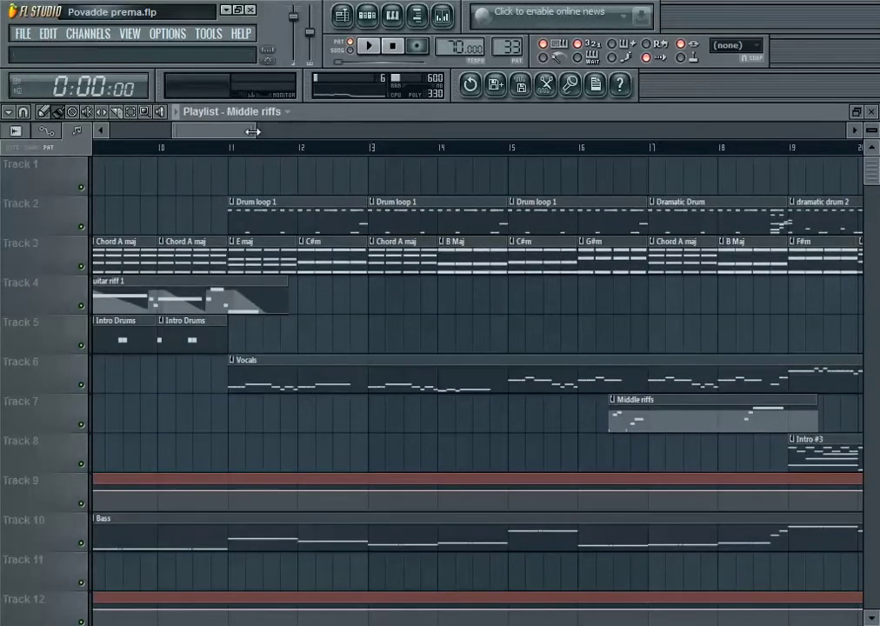
pyautogui.scroll(-5, 252, 132)
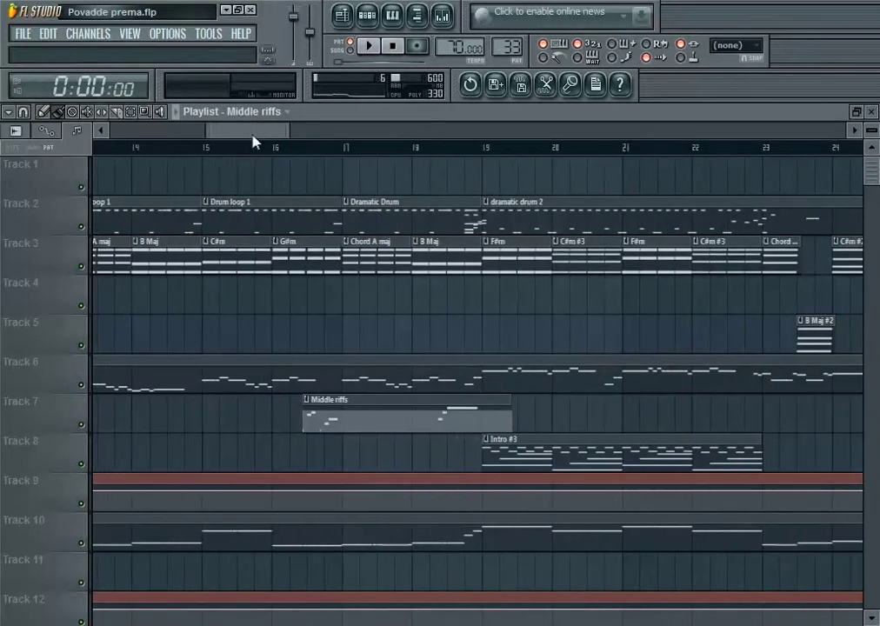
pyautogui.moveTo(252, 139); pyautogui.dragTo(383, 158)
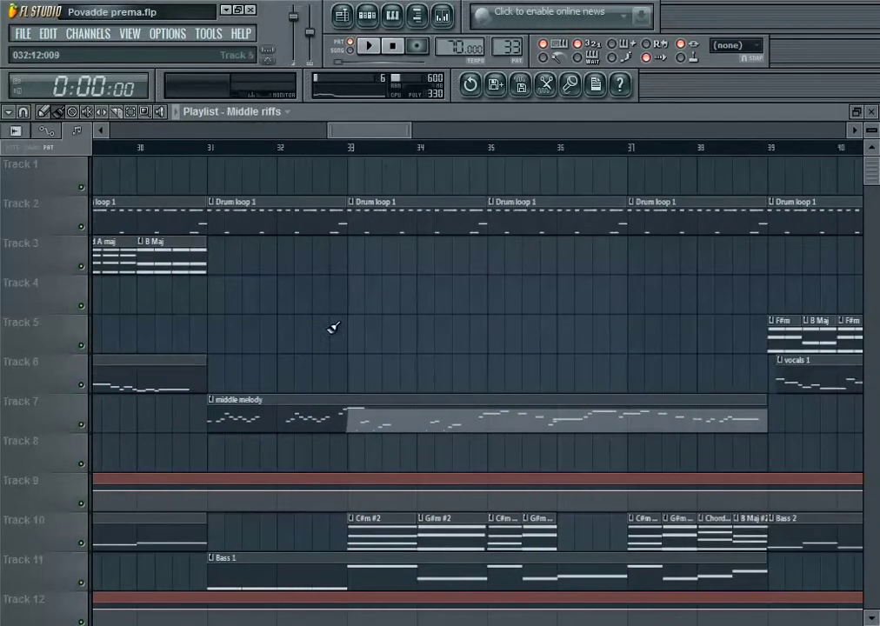
pyautogui.doubleClick(261, 422)
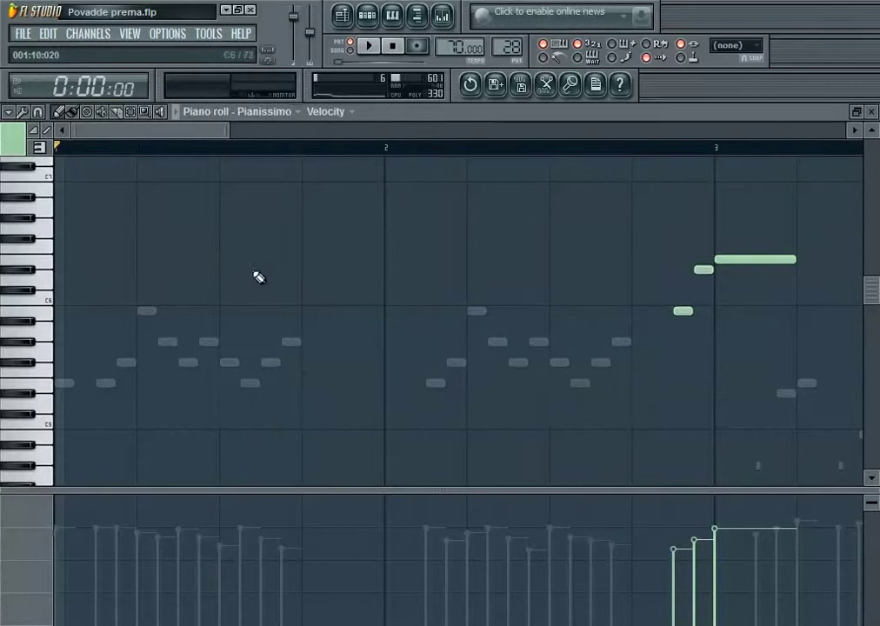
# Show the middle melody's 049.6mg cadenza bank part as the piano roll's target channel.
pyautogui.scroll(3, 137, 151)
pyautogui.scroll(-4, 172, 208)
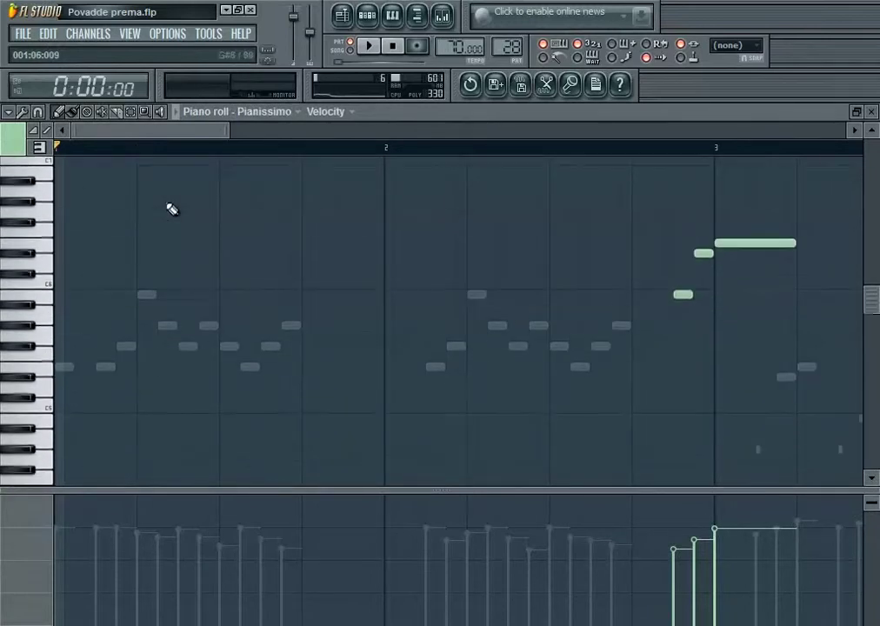
pyautogui.click(261, 113)
pyautogui.click(282, 277)
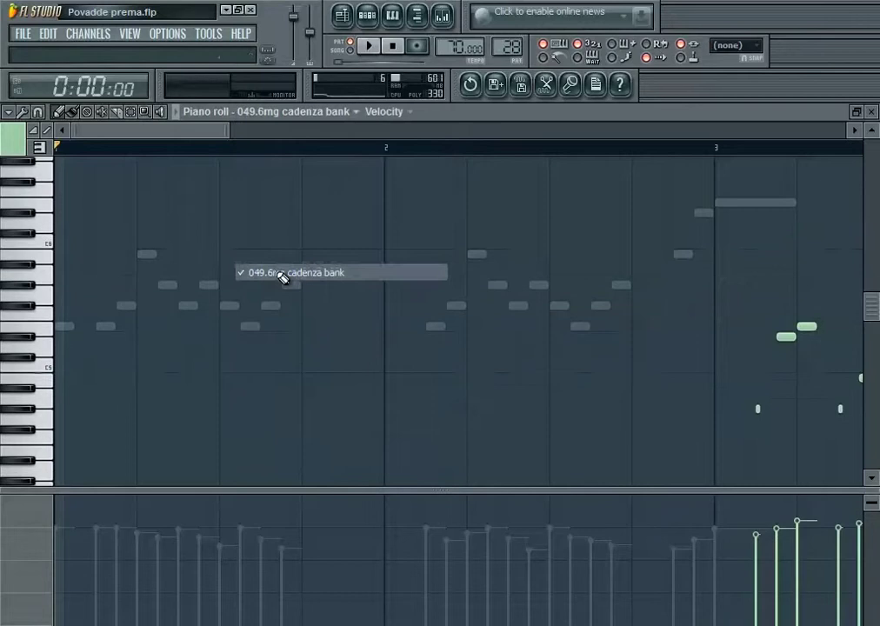
# Show the middle melody's Acoustic nylon part as the piano roll's target channel and play the pattern from the start.
pyautogui.click(294, 120)
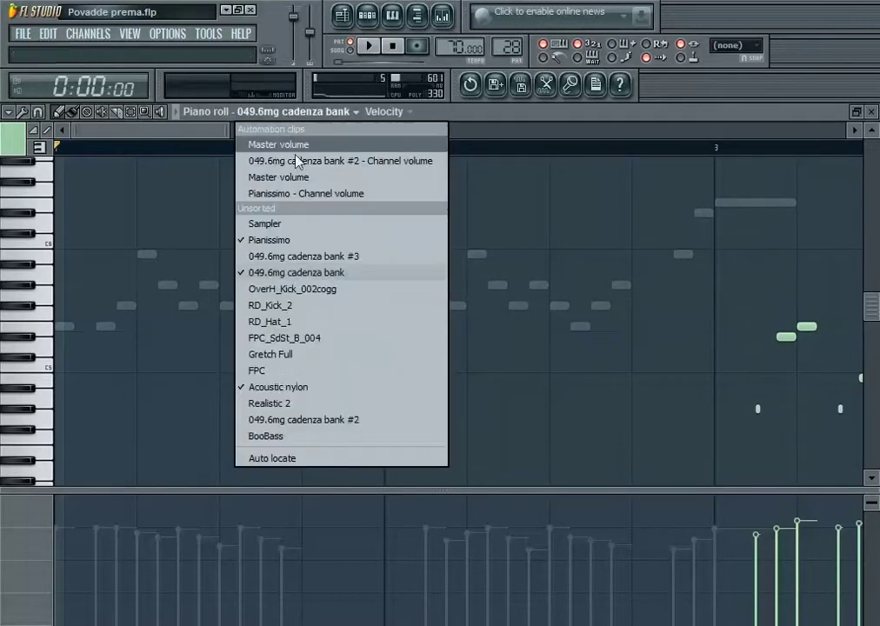
pyautogui.click(281, 387)
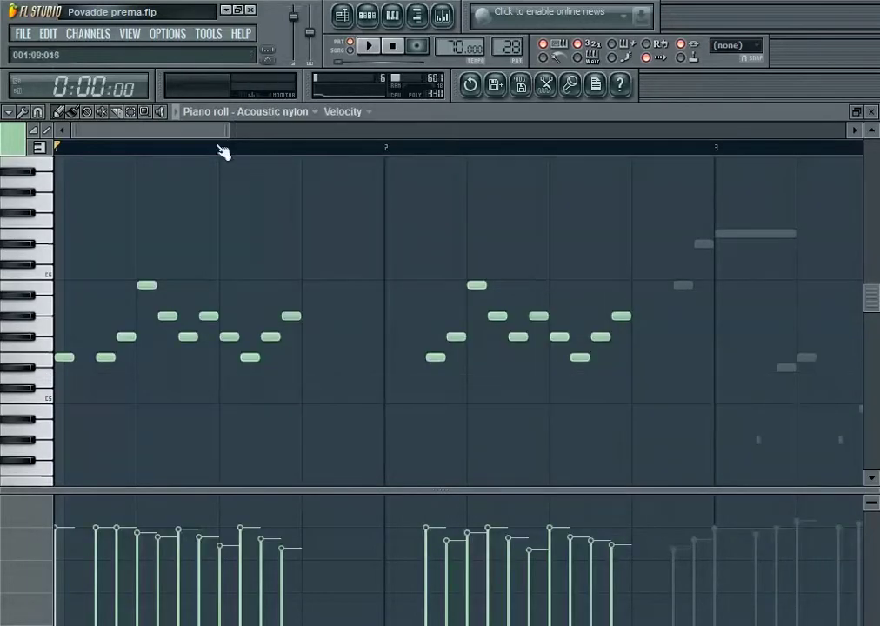
pyautogui.click(371, 49)
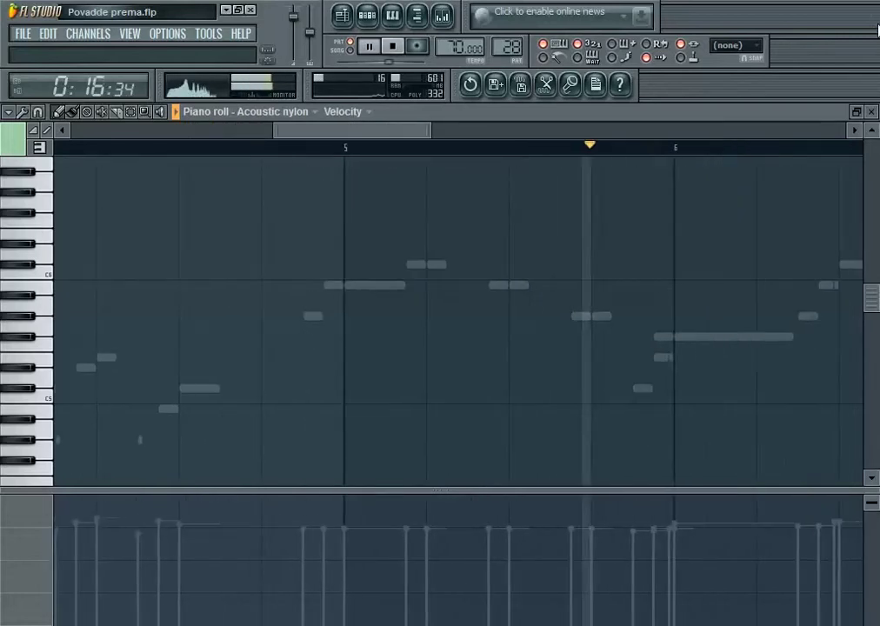
# Show the middle melody's Pianissimo part as the target channel and play its notes through bar 8 before stopping playback.
pyautogui.click(290, 113)
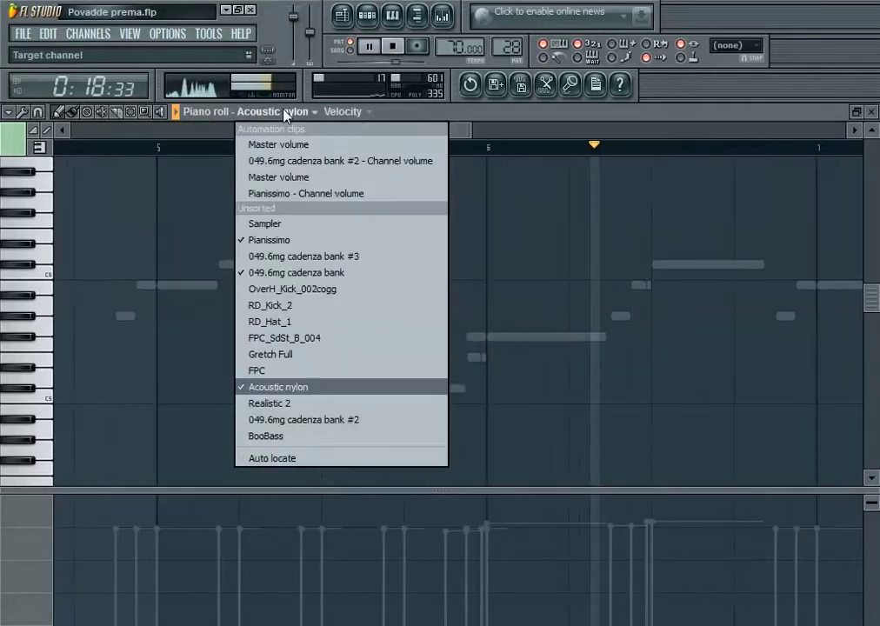
pyautogui.click(281, 241)
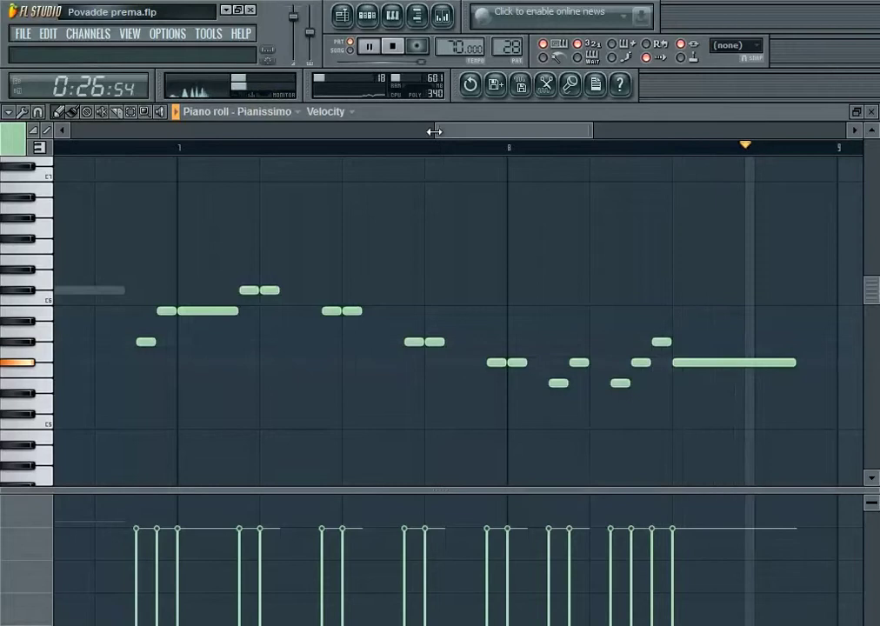
pyautogui.press('space')
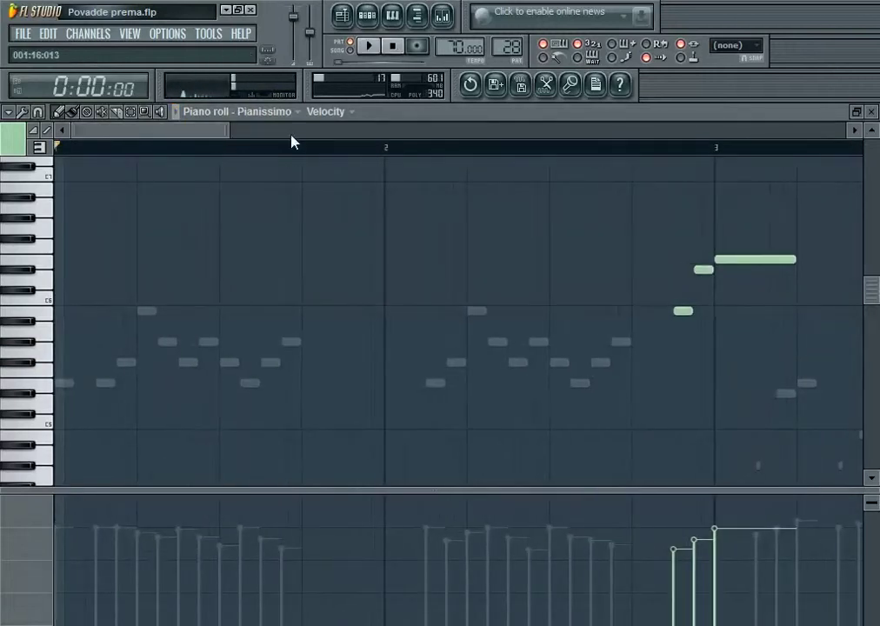
pyautogui.moveTo(217, 131); pyautogui.dragTo(415, 136)
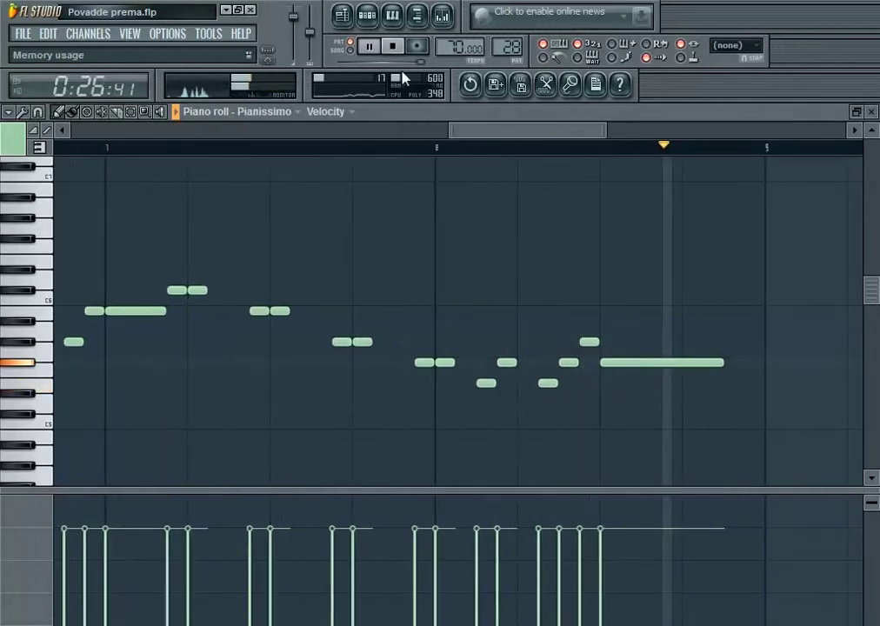
pyautogui.press('space')
# Return to the playlist and open the Lead guitar final riff clip at bar 59 on Track 7 in the piano roll.
pyautogui.press('F5')
pyautogui.press('F6')
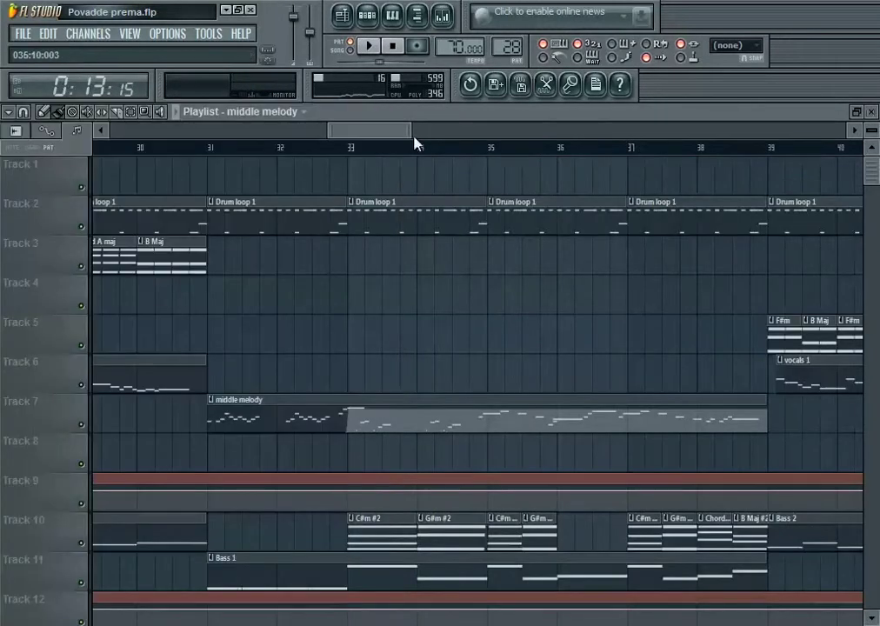
pyautogui.moveTo(393, 137); pyautogui.dragTo(620, 133)
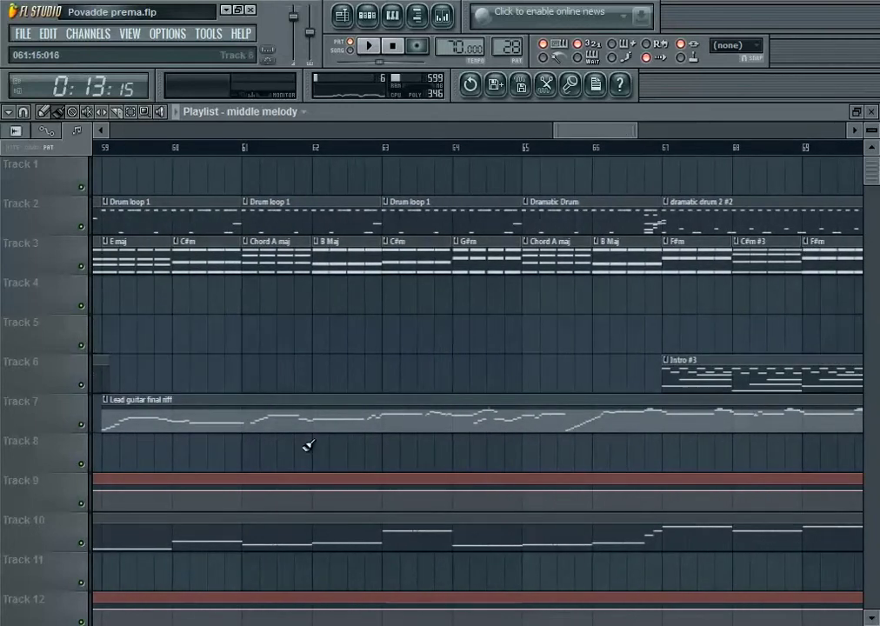
pyautogui.doubleClick(181, 414)
pyautogui.hscroll(-2, 121, 153)
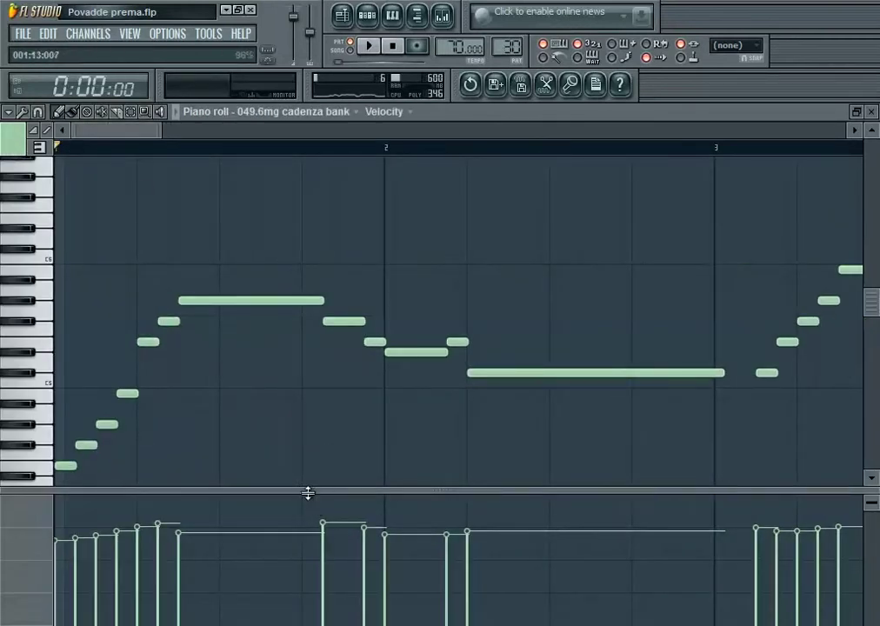
# Enlarge the piano roll's note area and play the Lead guitar final riff from the start into bar 17.
pyautogui.moveTo(308, 493); pyautogui.dragTo(297, 572)
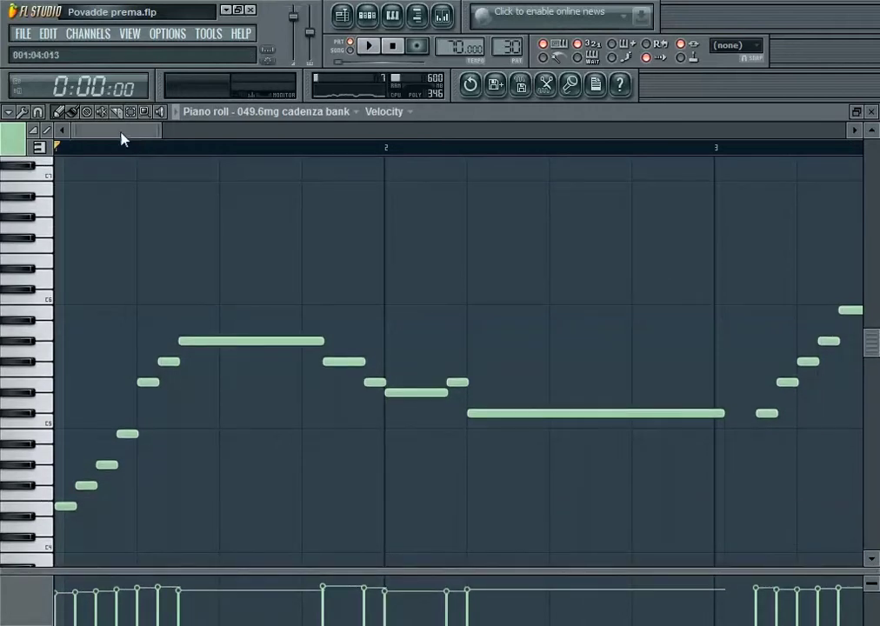
pyautogui.moveTo(122, 139); pyautogui.dragTo(3, 164)
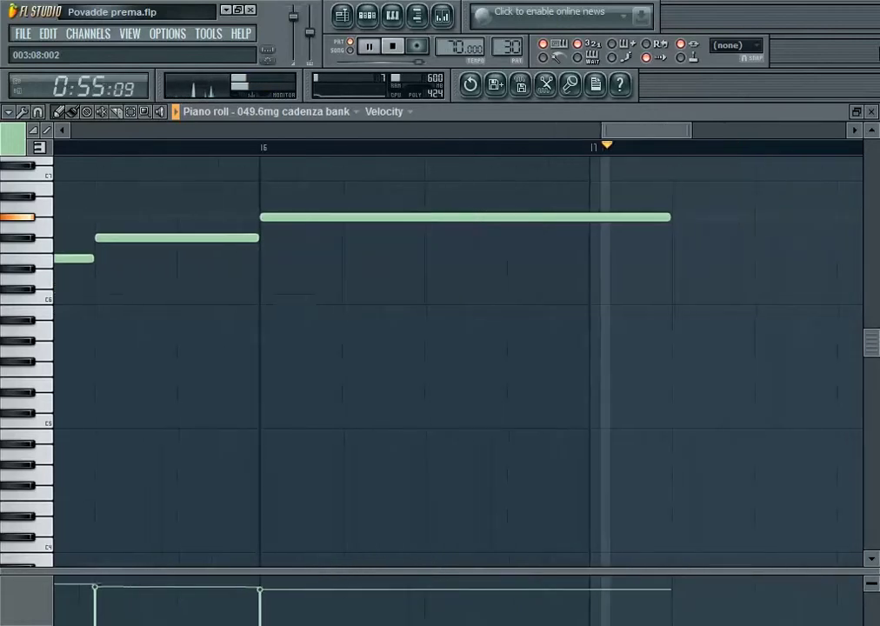
pyautogui.click(393, 45)
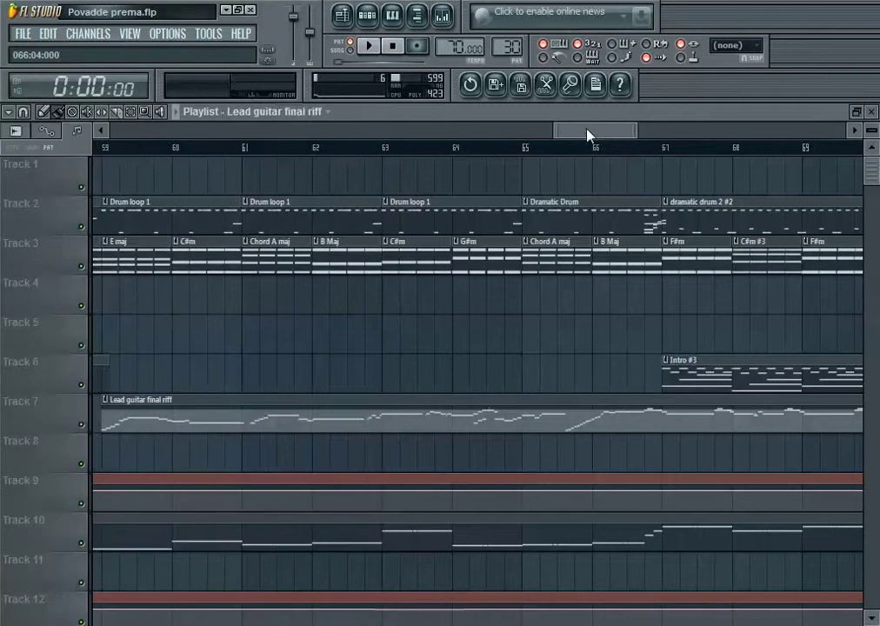
# Open the first last clean guitar clip at bar 75 on Track 3 of the playlist and play its notes into bar 2.
pyautogui.moveTo(587, 135); pyautogui.dragTo(678, 136)
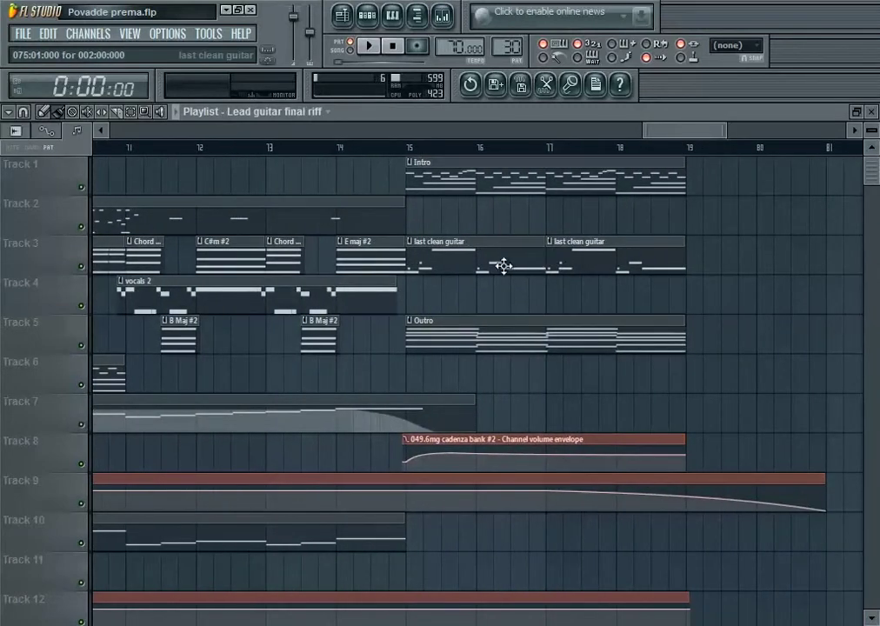
pyautogui.doubleClick(472, 266)
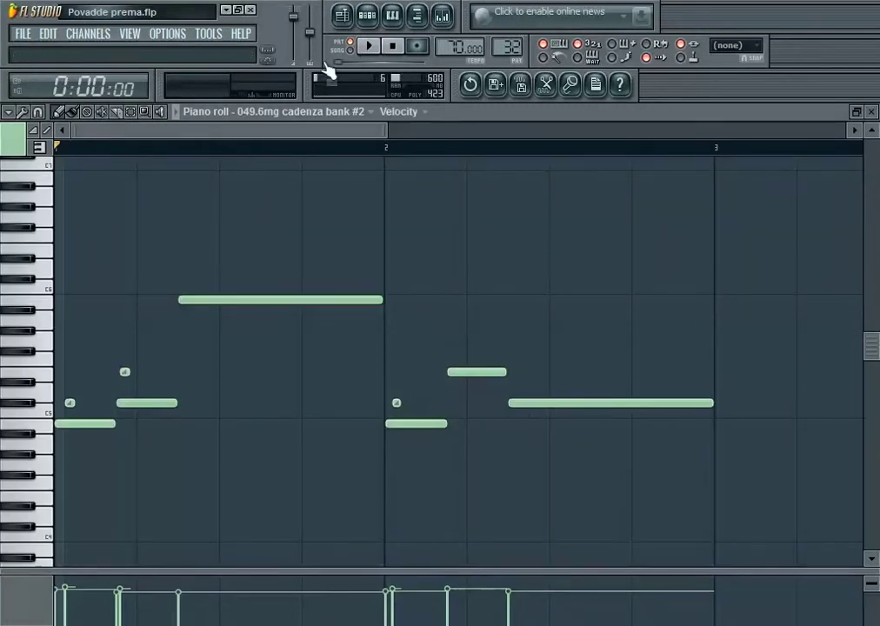
pyautogui.click(368, 48)
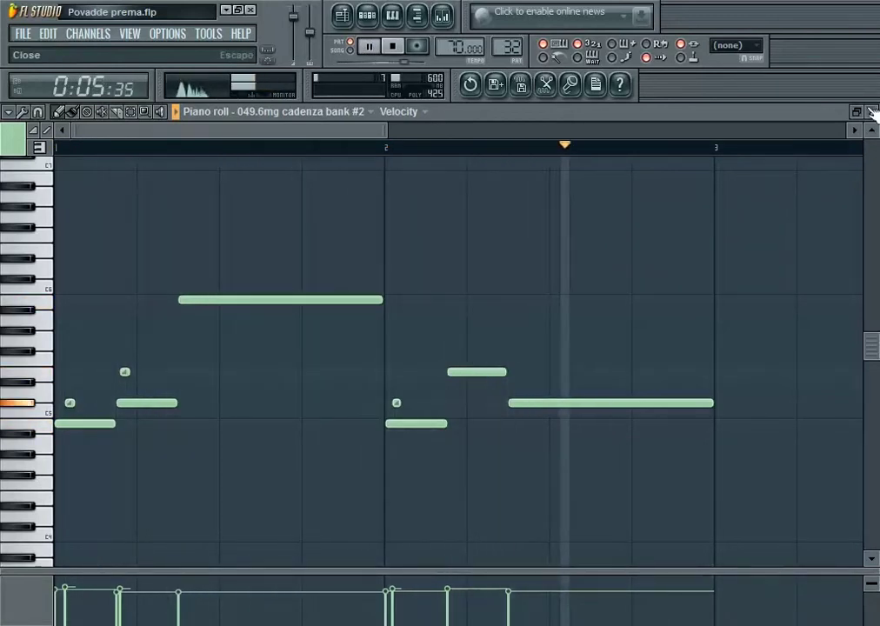
pyautogui.click(396, 46)
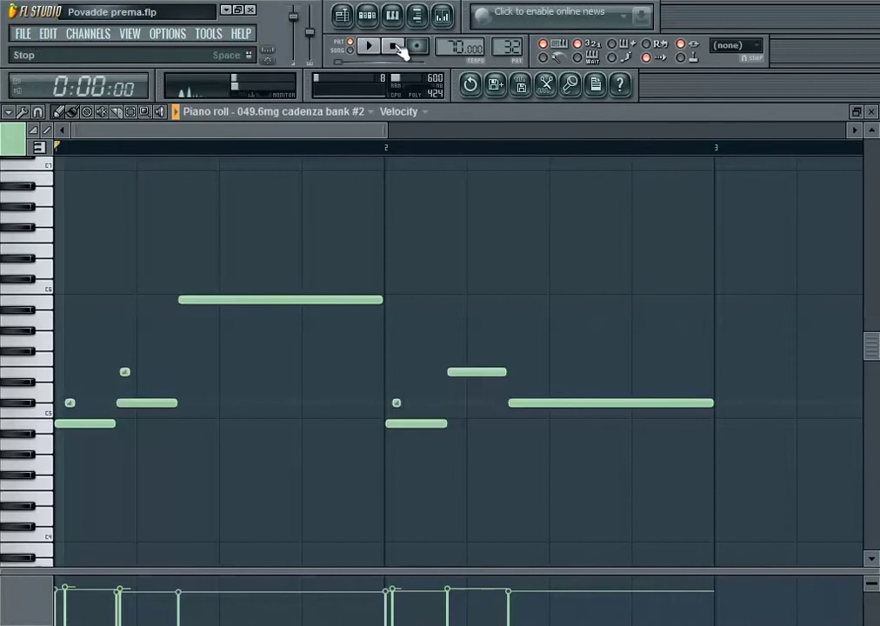
# Return to the playlist, open the Outro clip at bar 75 on Track 5 and play its chords into bar 4.
pyautogui.click(873, 113)
pyautogui.press('F6')
pyautogui.hscroll(-2, 659, 141)
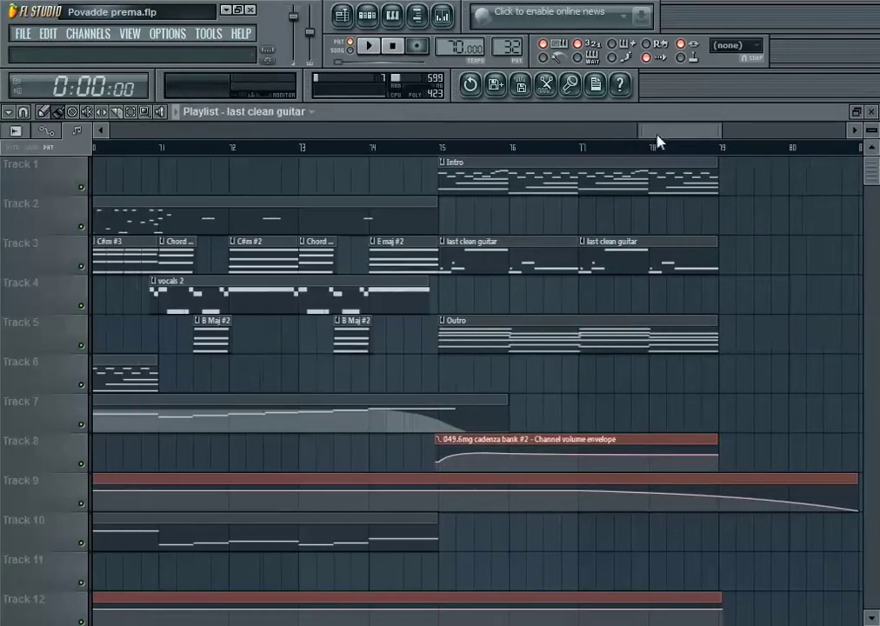
pyautogui.hscroll(-1, 658, 141)
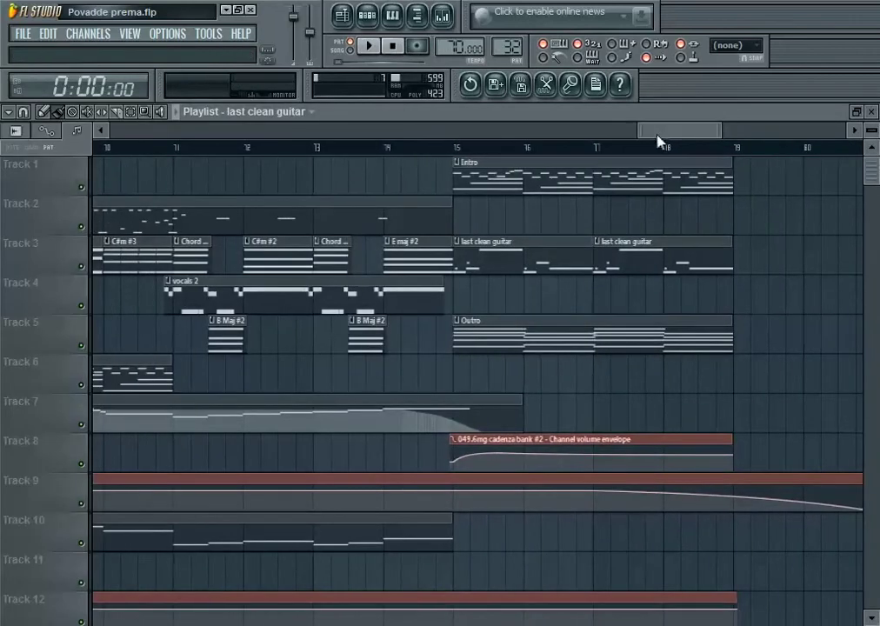
pyautogui.doubleClick(540, 334)
pyautogui.moveTo(244, 153)
pyautogui.mouseDown()
pyautogui.moveTo(33, 112)
pyautogui.moveTo(66, 155)
pyautogui.mouseUp()
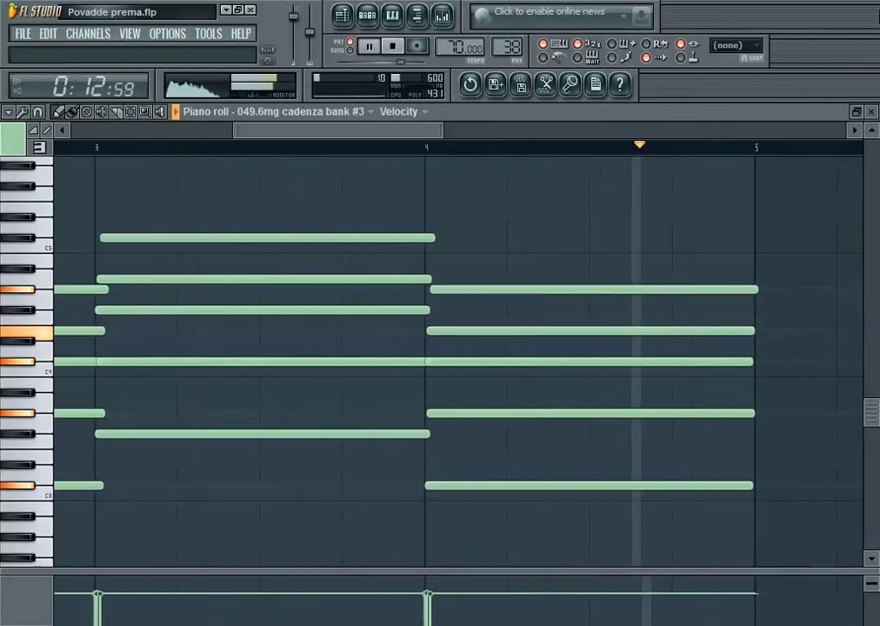
pyautogui.click(392, 47)
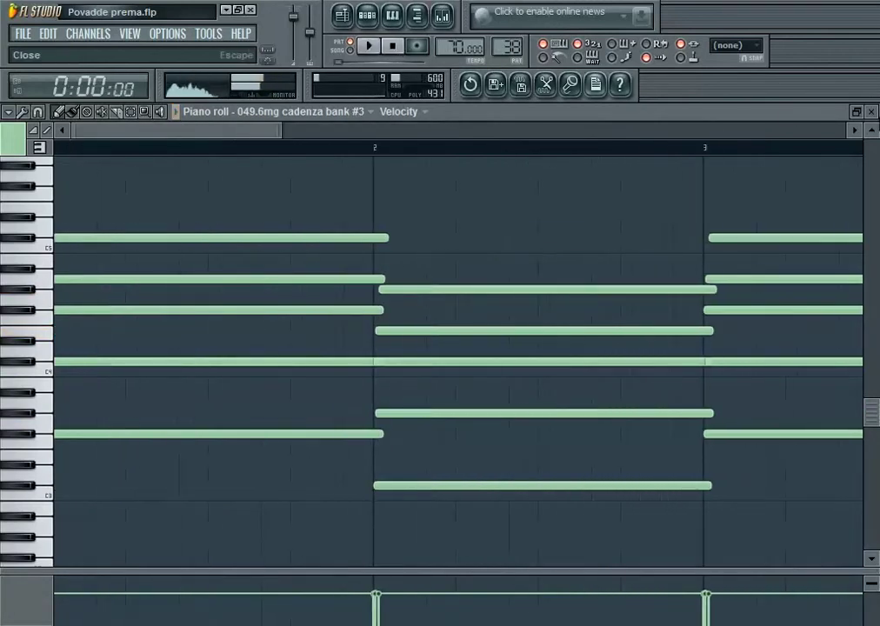
# Return to the playlist and open the ting pattern in the piano roll, showing its notes from bar 1.
pyautogui.click(872, 111)
pyautogui.click(622, 119)
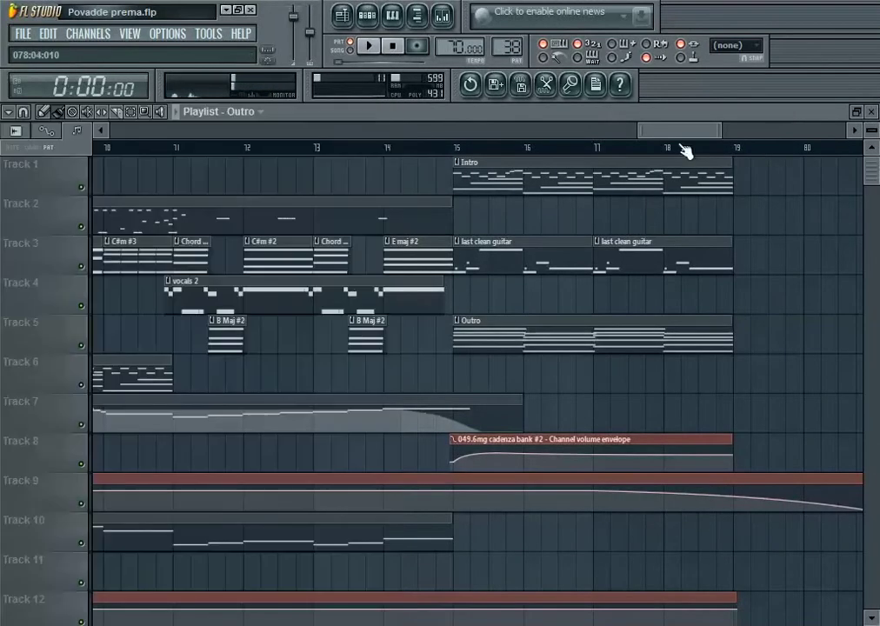
pyautogui.moveTo(674, 138); pyautogui.dragTo(531, 130)
pyautogui.doubleClick(525, 410)
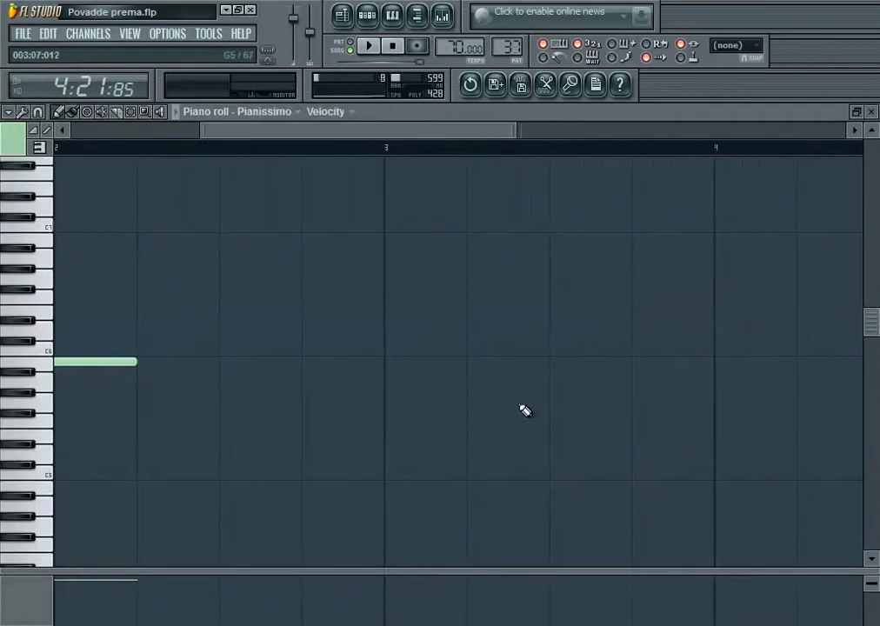
pyautogui.moveTo(349, 138); pyautogui.dragTo(2, 97)
# Show the ting pattern's 049.6mg cadenza bank #2 part as the target channel and play its opening notes.
pyautogui.click(286, 113)
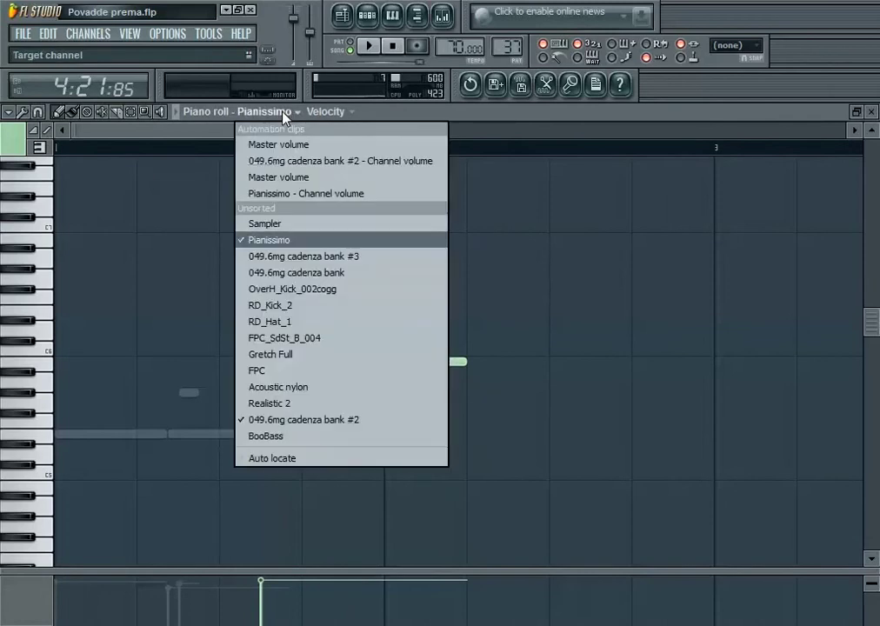
pyautogui.click(295, 418)
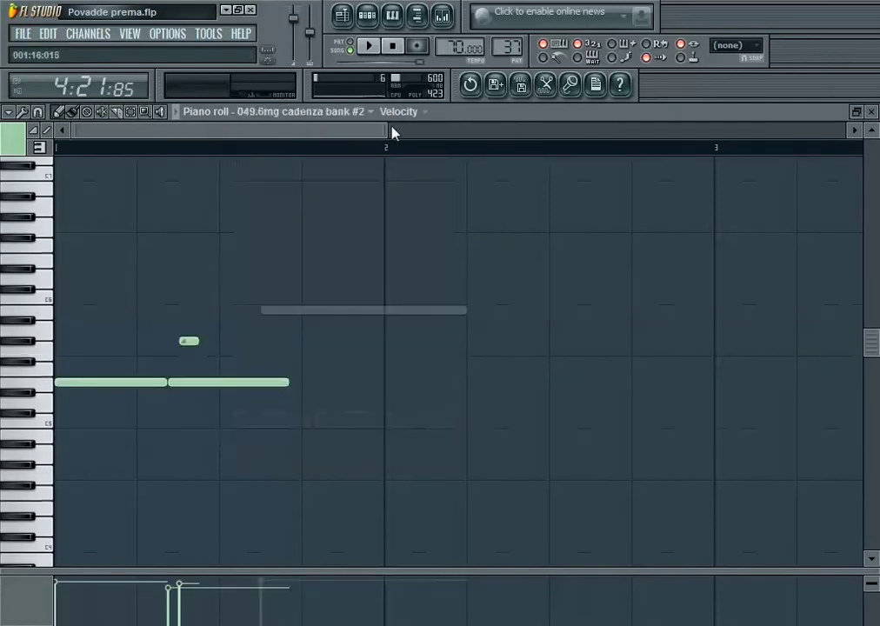
pyautogui.click(366, 48)
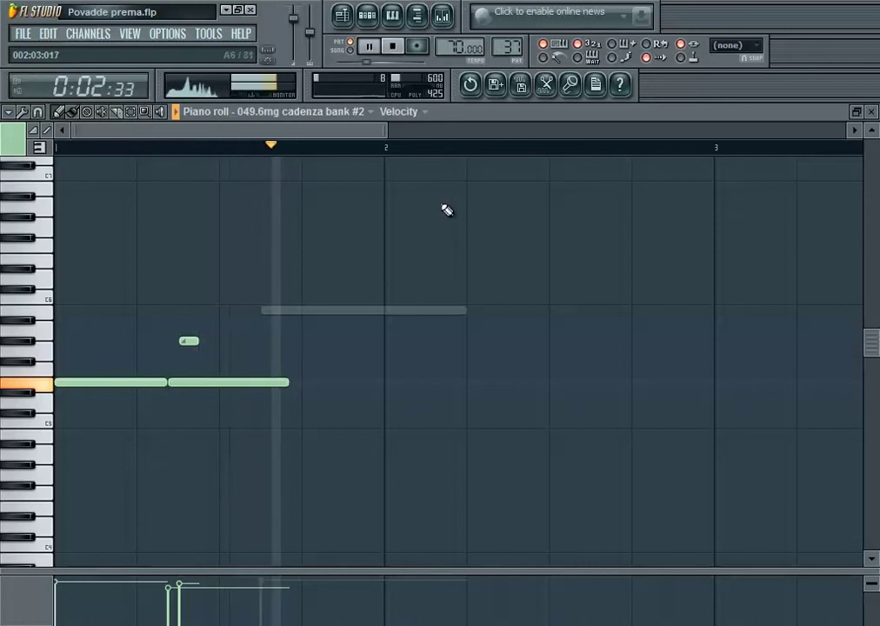
pyautogui.click(396, 48)
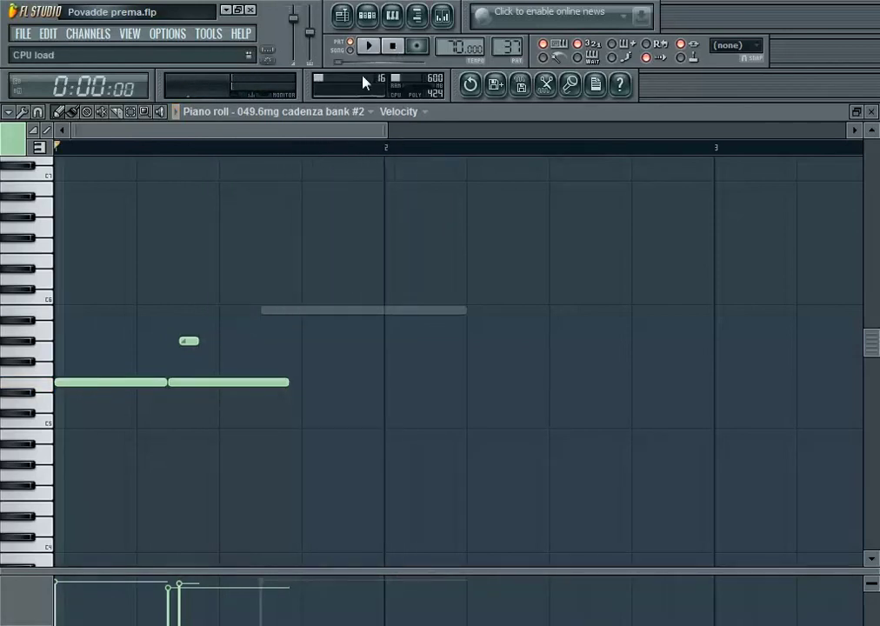
# Show the ting pattern's Pianissimo part as the target channel, preview its B5 note and close the piano roll.
pyautogui.click(318, 112)
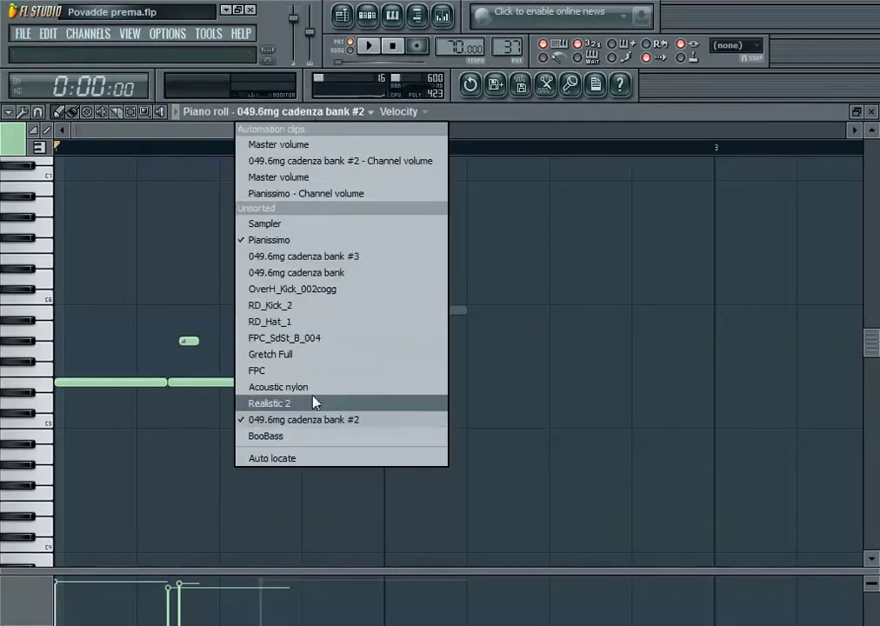
pyautogui.click(329, 241)
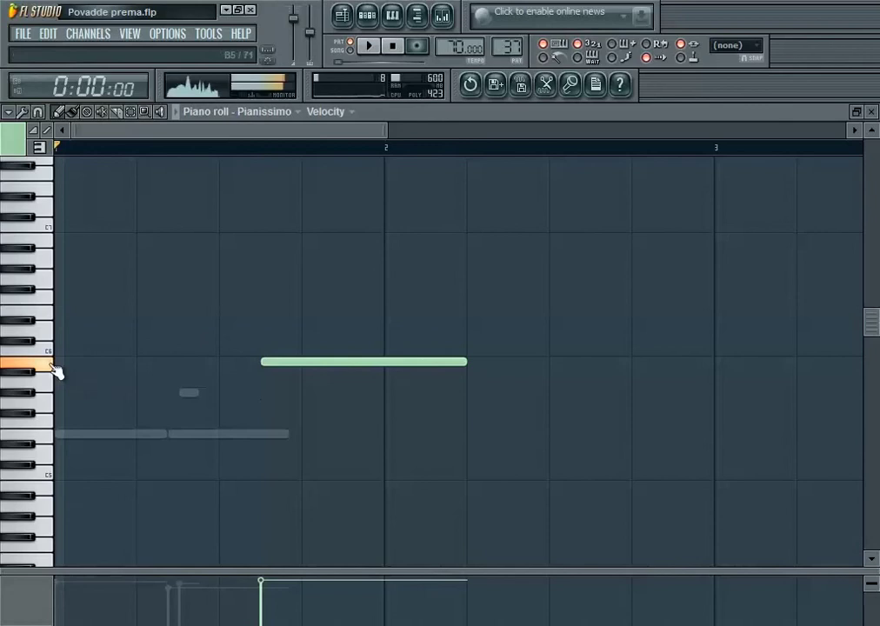
pyautogui.click(873, 112)
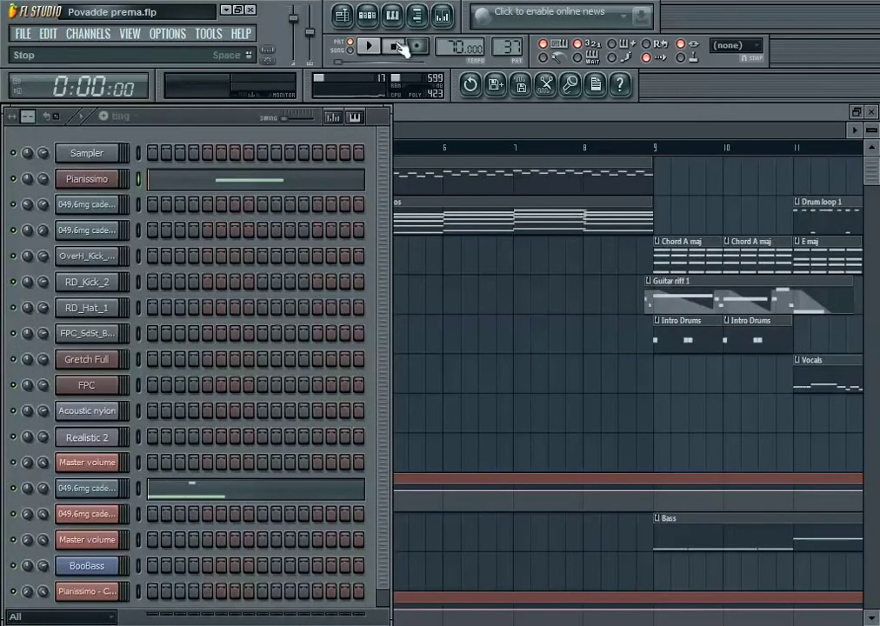